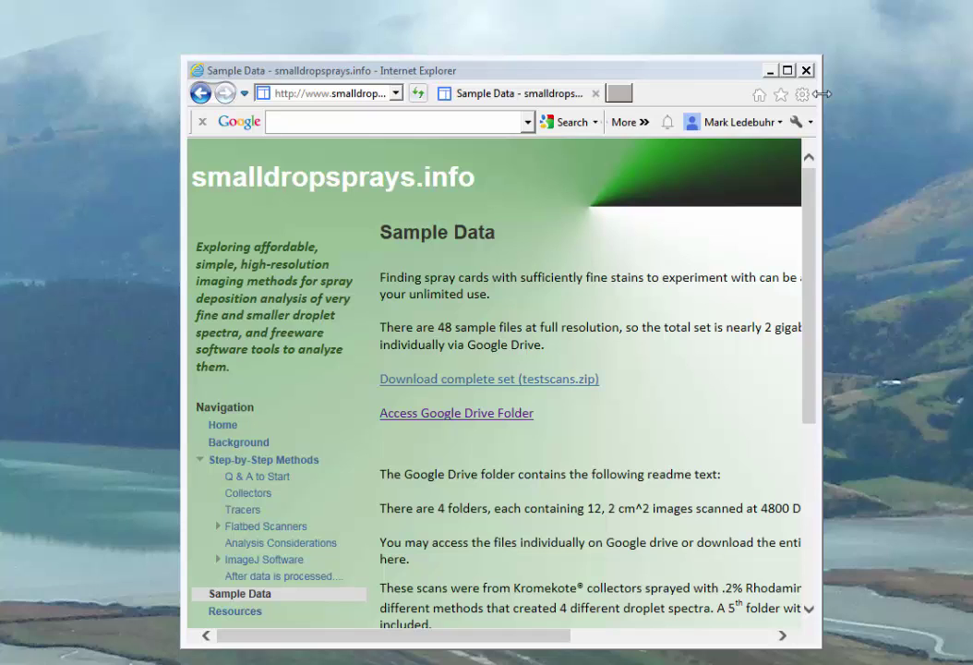
# - Review the ImageJ Software page's download instructions and the Sample Data page on the smalldropsprays.info site
pyautogui.moveTo(821, 93); pyautogui.dragTo(909, 91)
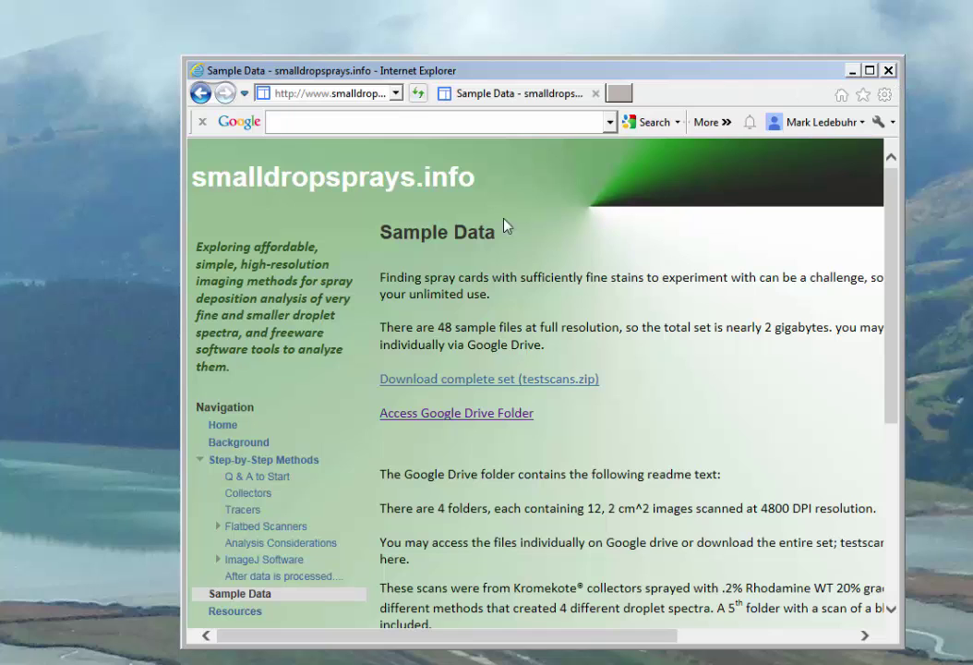
pyautogui.click(281, 560)
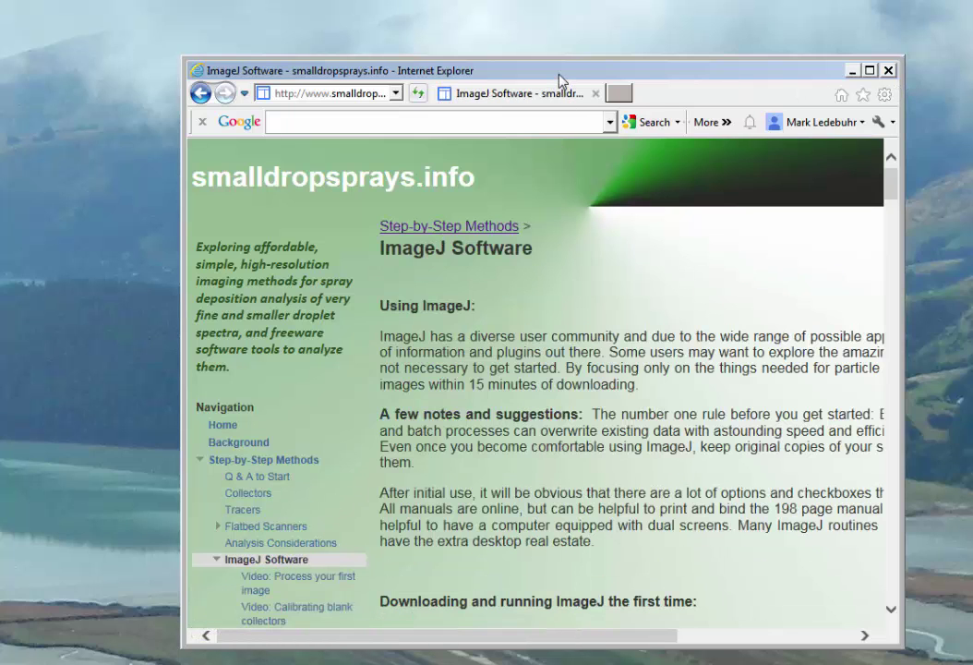
pyautogui.moveTo(559, 80); pyautogui.dragTo(495, 44)
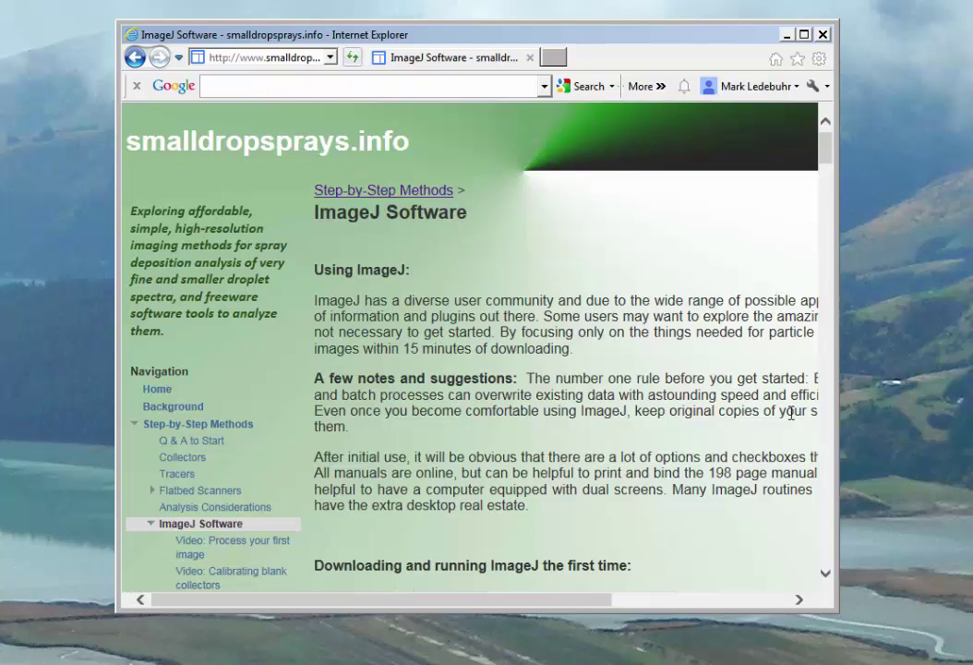
pyautogui.moveTo(826, 156); pyautogui.dragTo(824, 180)
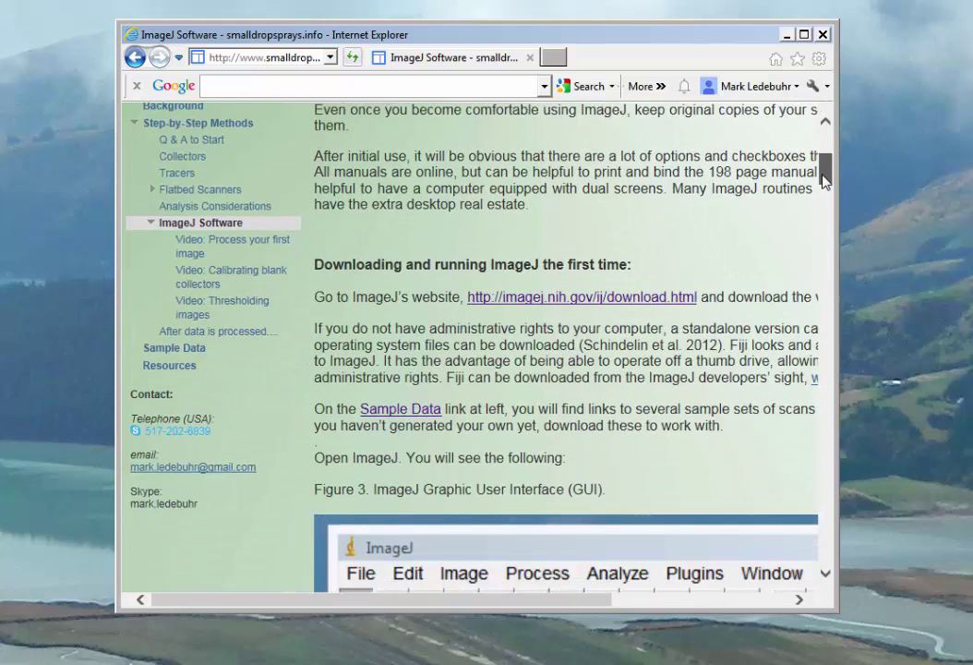
pyautogui.click(199, 355)
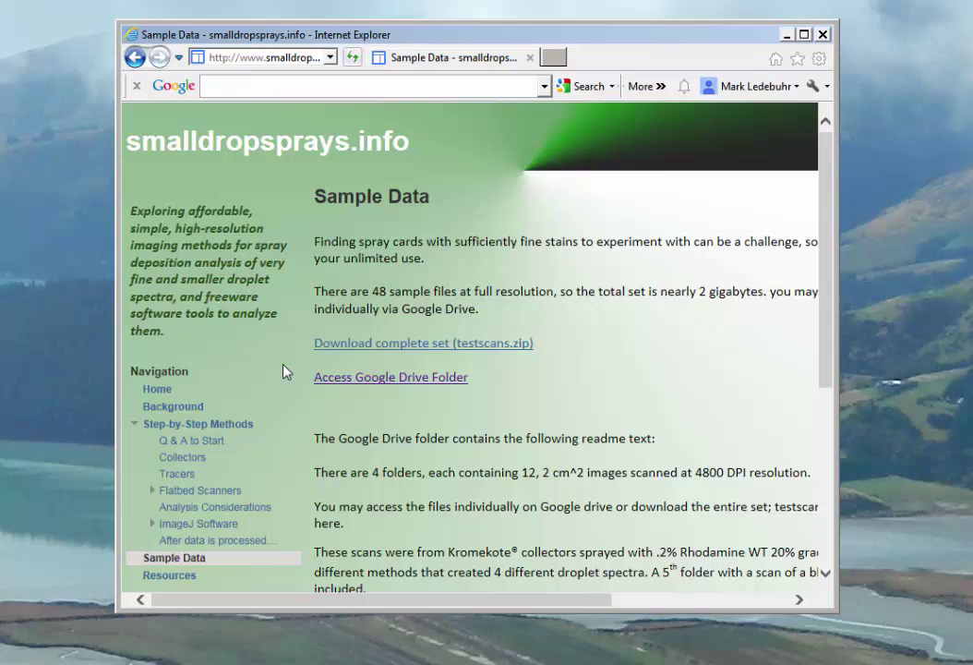
# - Move the browser out of the way, view the TEST SCANS folder's contents, and open its Blank Collector subfolder
pyautogui.moveTo(740, 43); pyautogui.dragTo(840, 660)
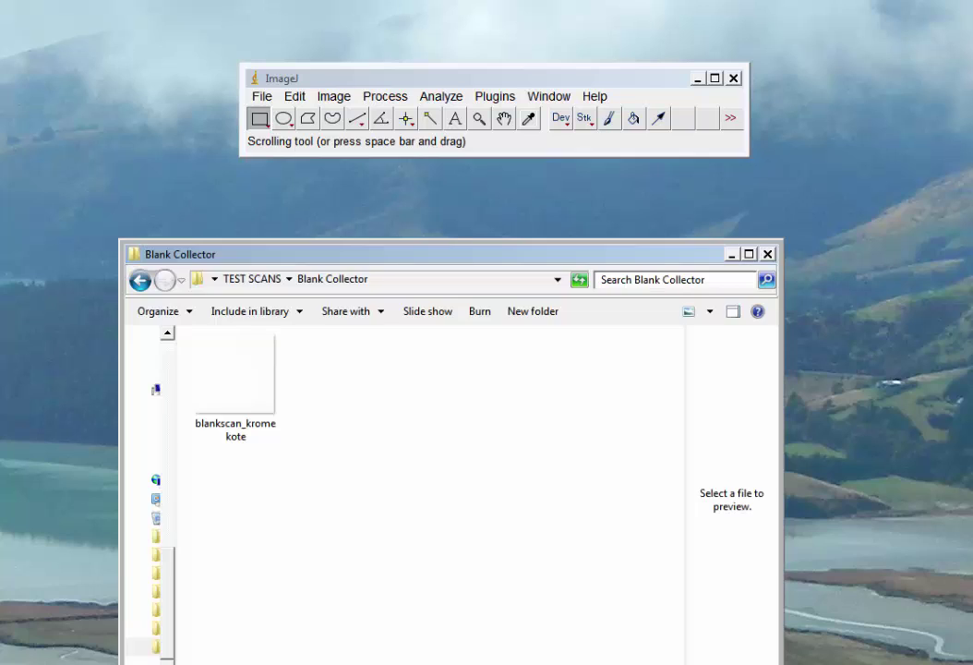
pyautogui.click(253, 279)
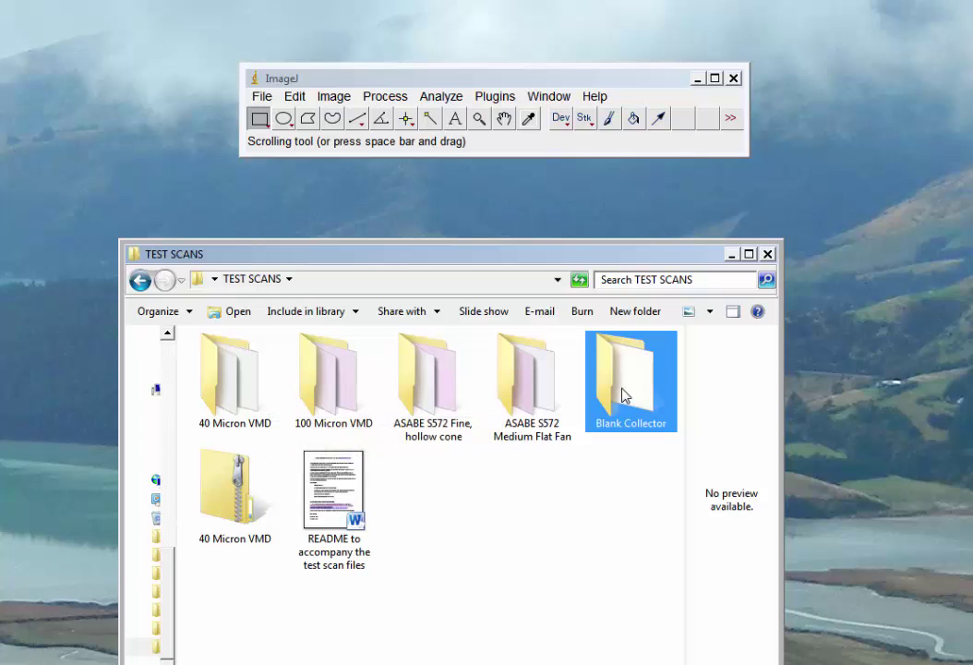
pyautogui.moveTo(626, 393)
pyautogui.doubleClick(627, 392)
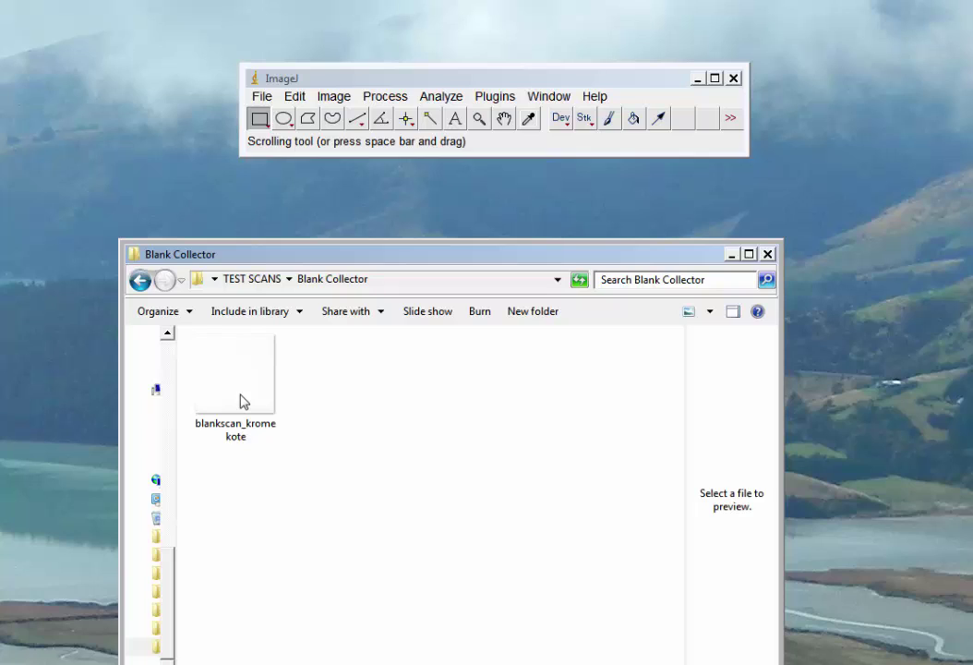
# - Open the blankscan_kromekote image from the Blank Collector folder in ImageJ and clear the folder window from view
pyautogui.click(262, 97)
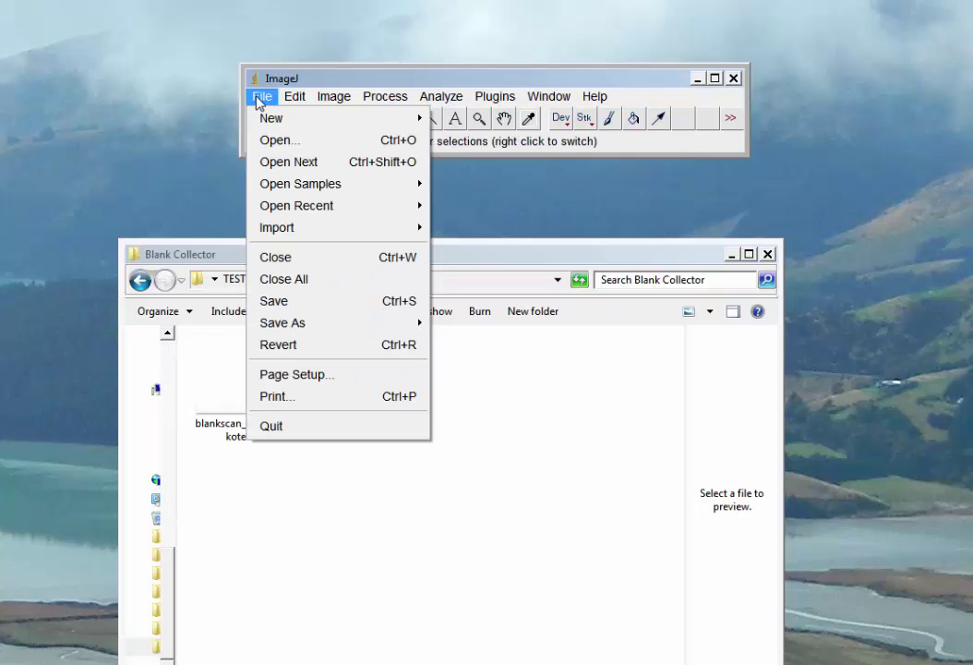
pyautogui.click(266, 141)
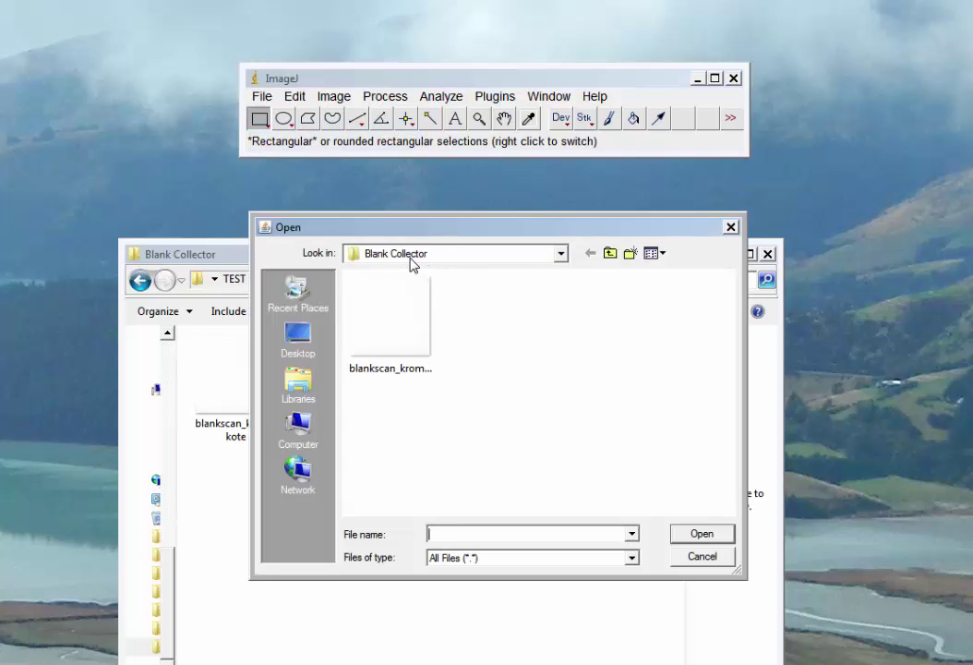
pyautogui.doubleClick(392, 305)
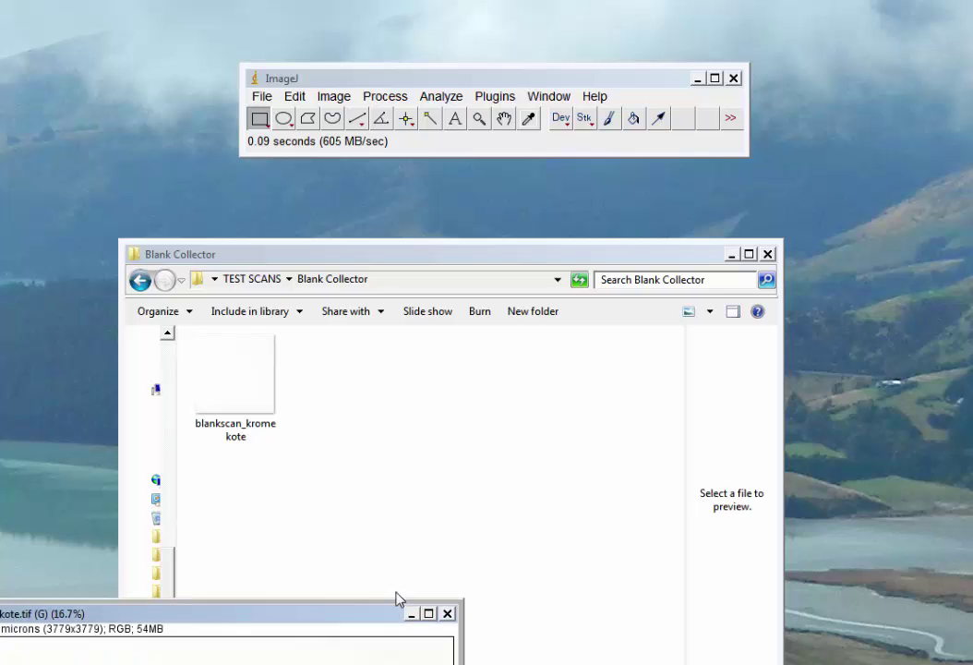
pyautogui.moveTo(397, 597); pyautogui.dragTo(579, 212)
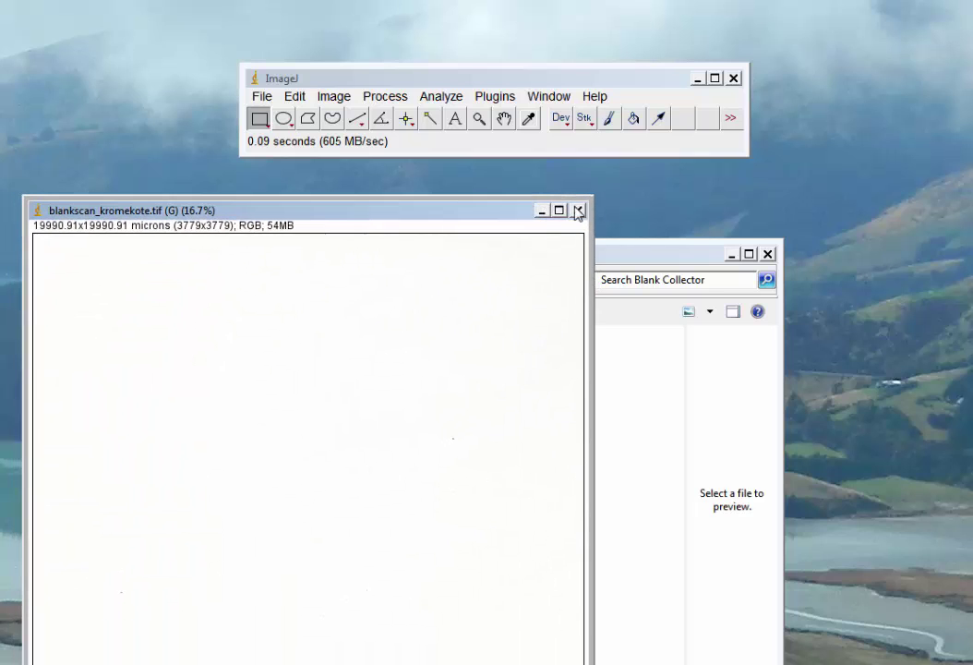
pyautogui.click(732, 254)
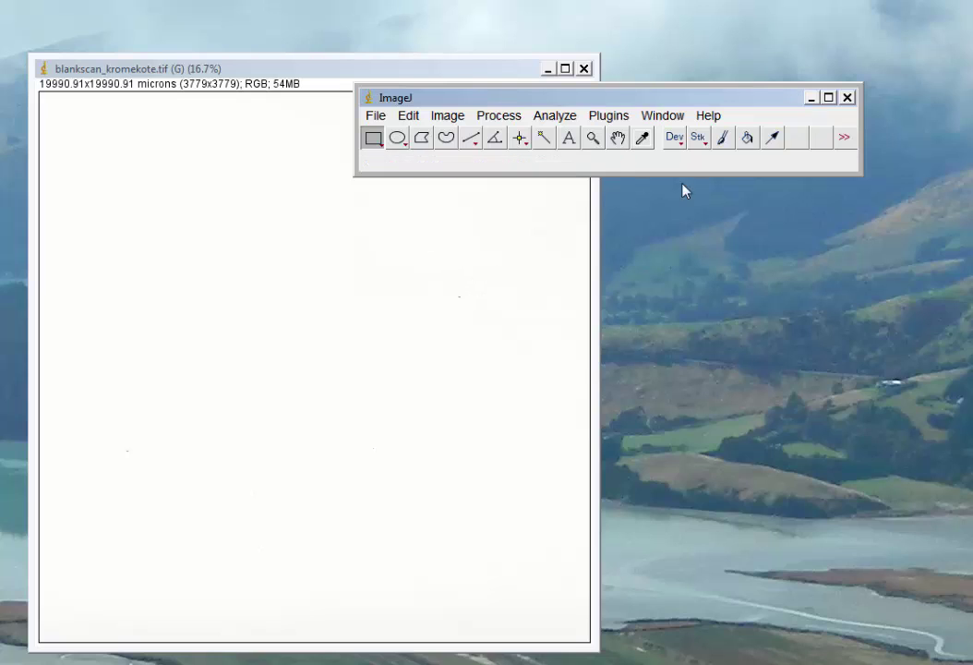
# - Apply a global scale of 0.1890 pixels per 1.00 micron with a pixel aspect ratio of 1.0
pyautogui.click(557, 116)
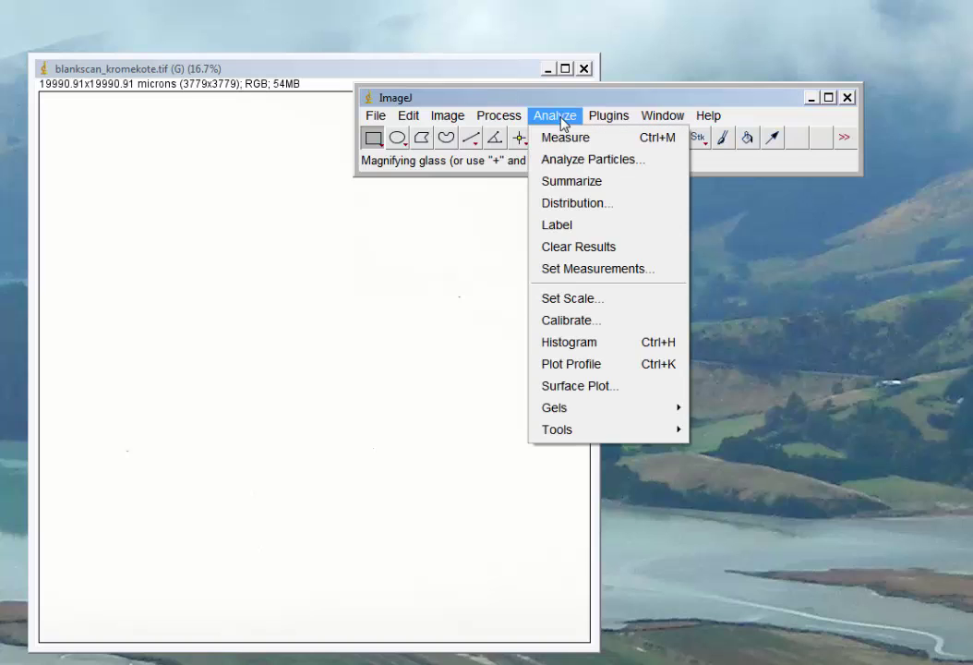
pyautogui.click(564, 305)
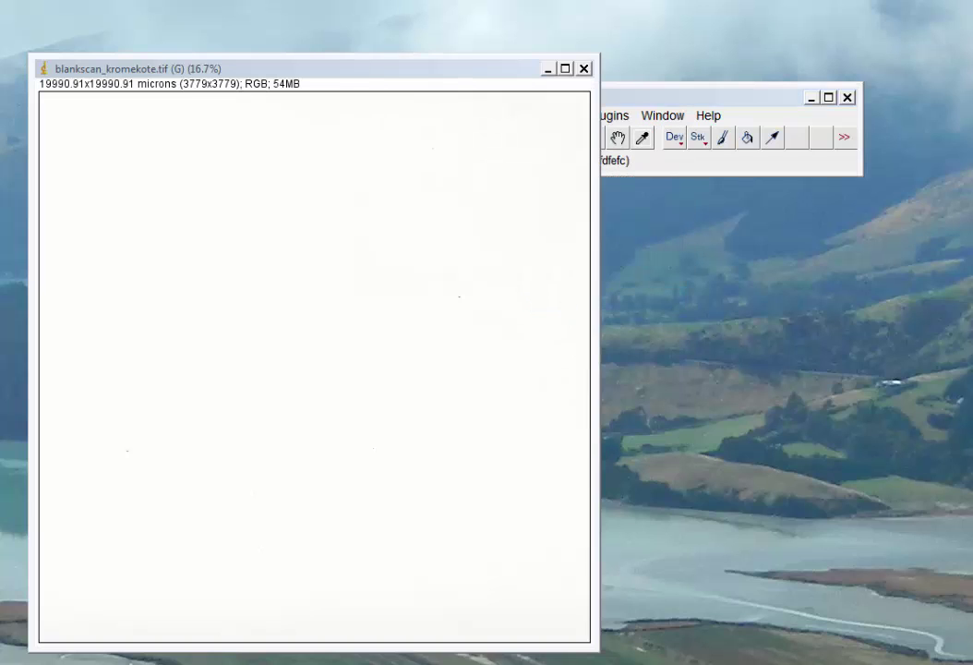
pyautogui.moveTo(559, 218); pyautogui.dragTo(664, 265)
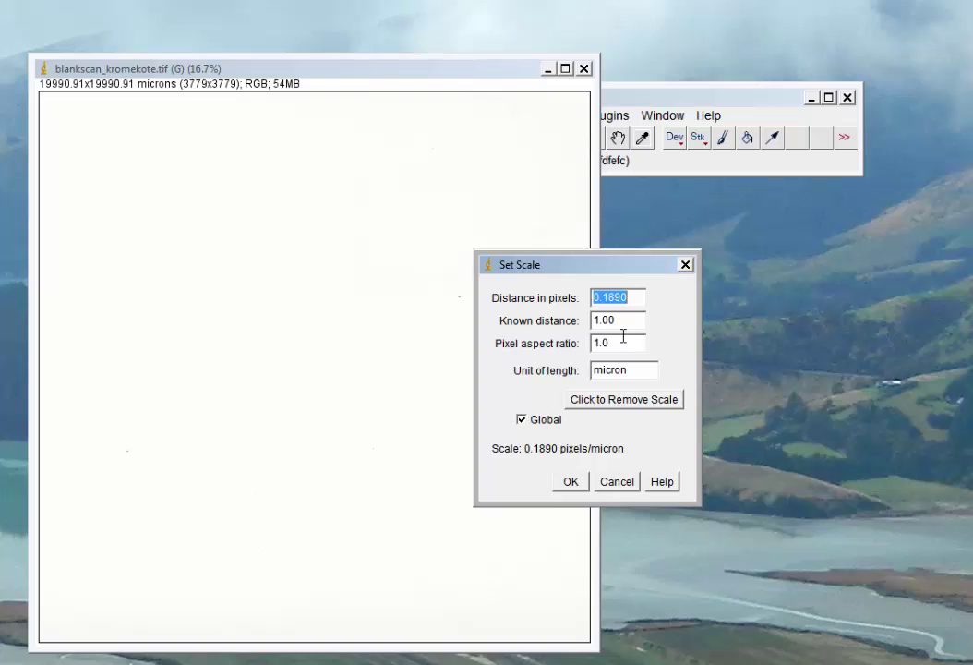
pyautogui.click(570, 482)
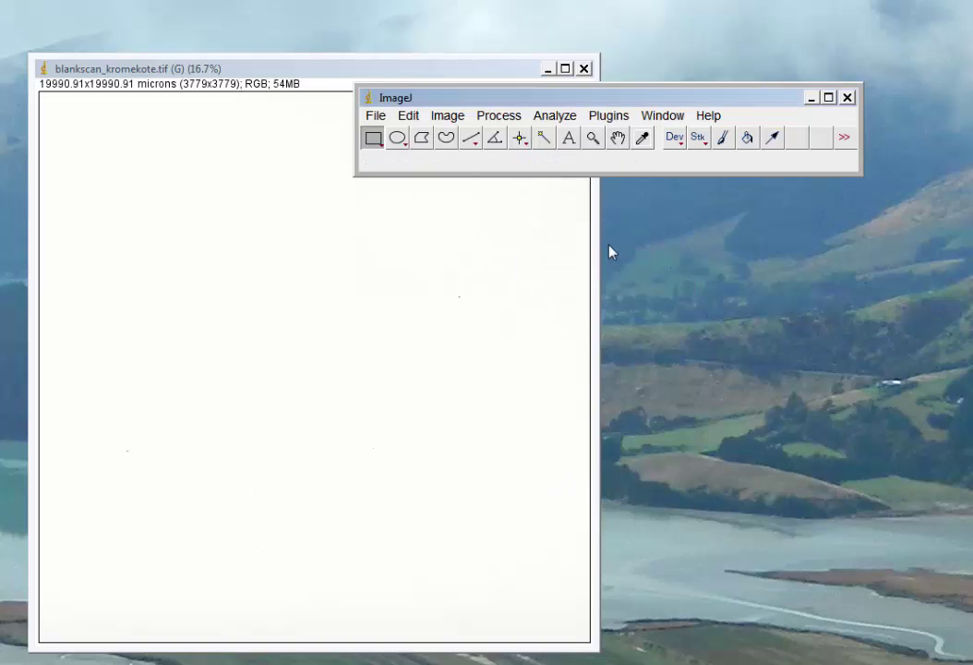
# - Set the measurements to area, centroid, Feret's diameter, area fraction, stack position and display label, with 6 decimal places
pyautogui.click(555, 116)
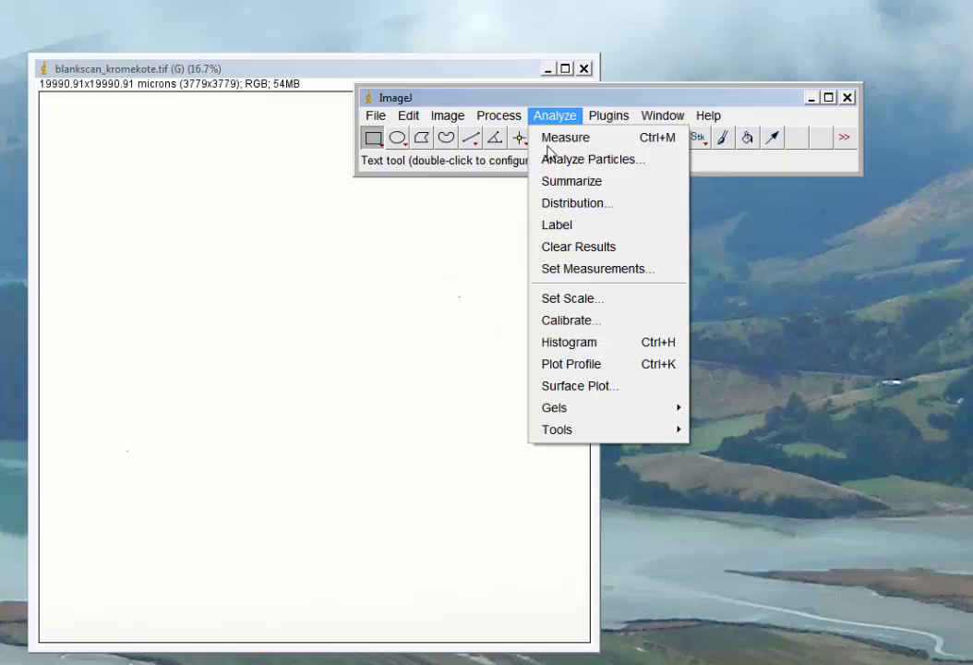
pyautogui.click(564, 270)
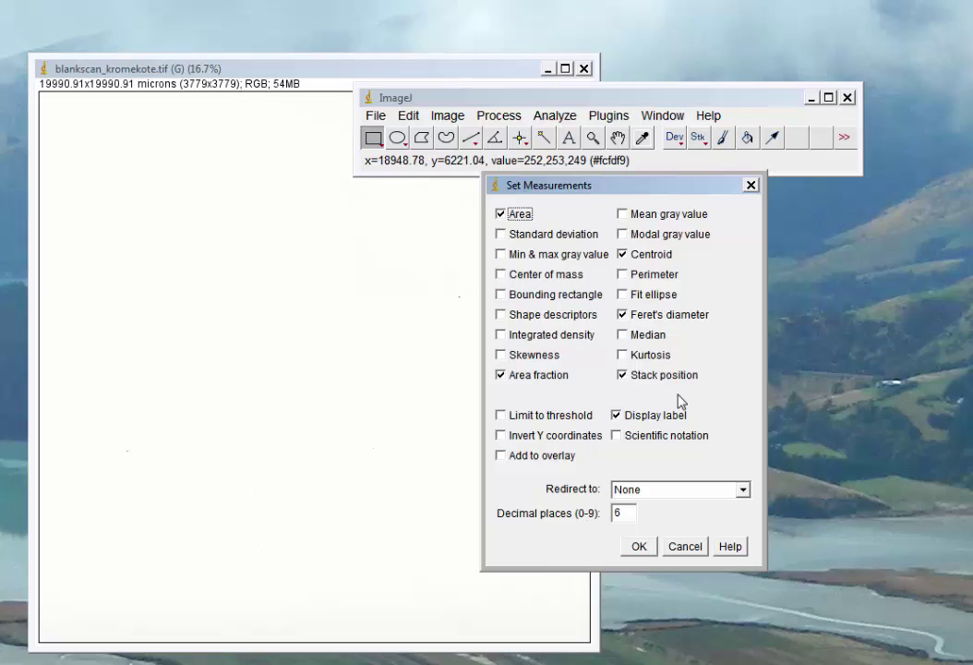
pyautogui.click(638, 548)
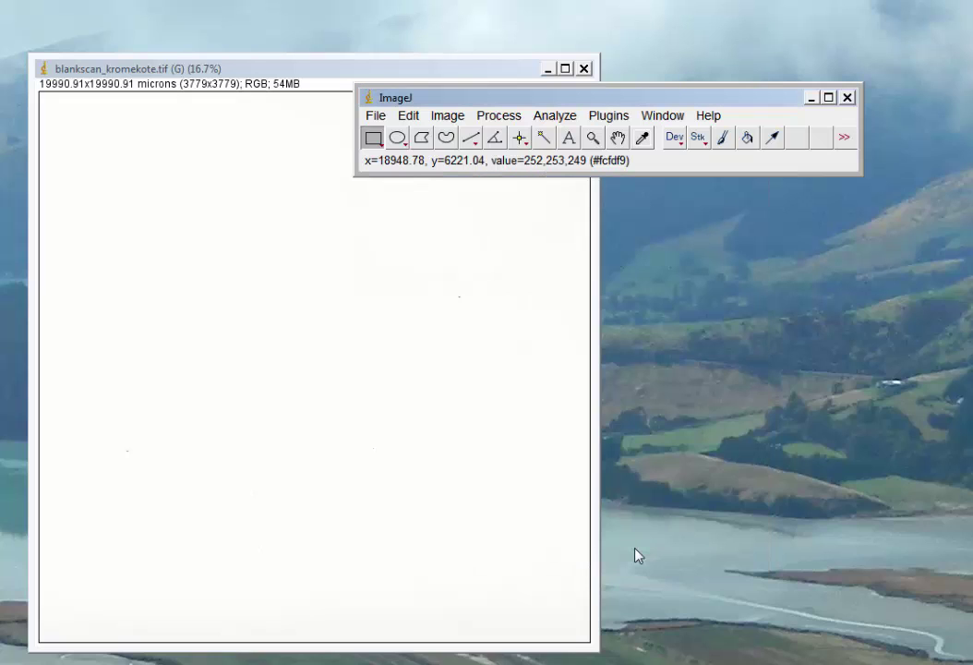
# - Open the Color Threshold settings for the blank scan and arrange the windows so all threshold controls are accessible
pyautogui.click(447, 119)
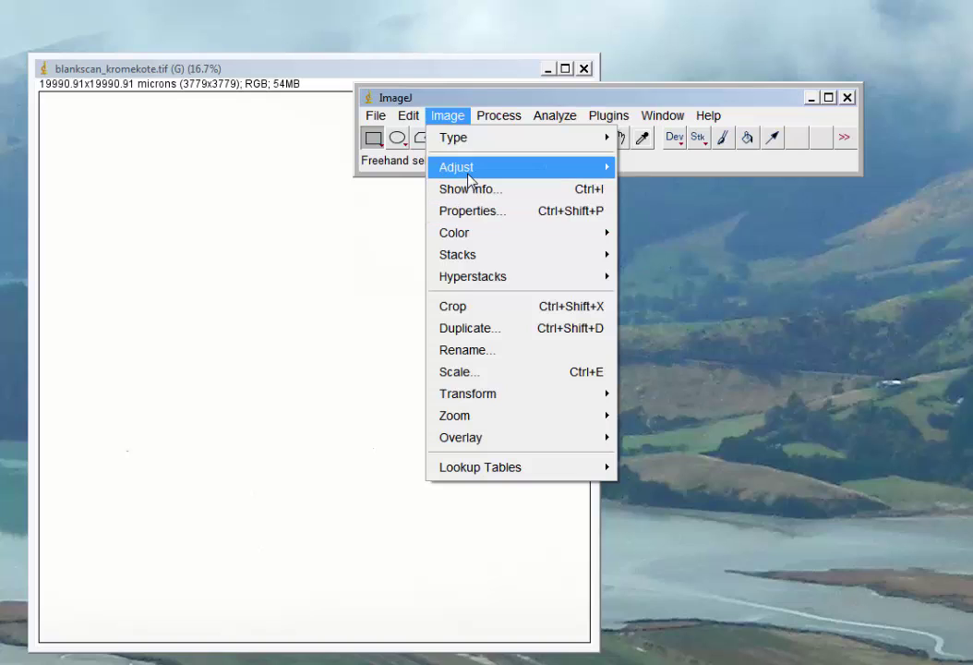
pyautogui.moveTo(469, 178)
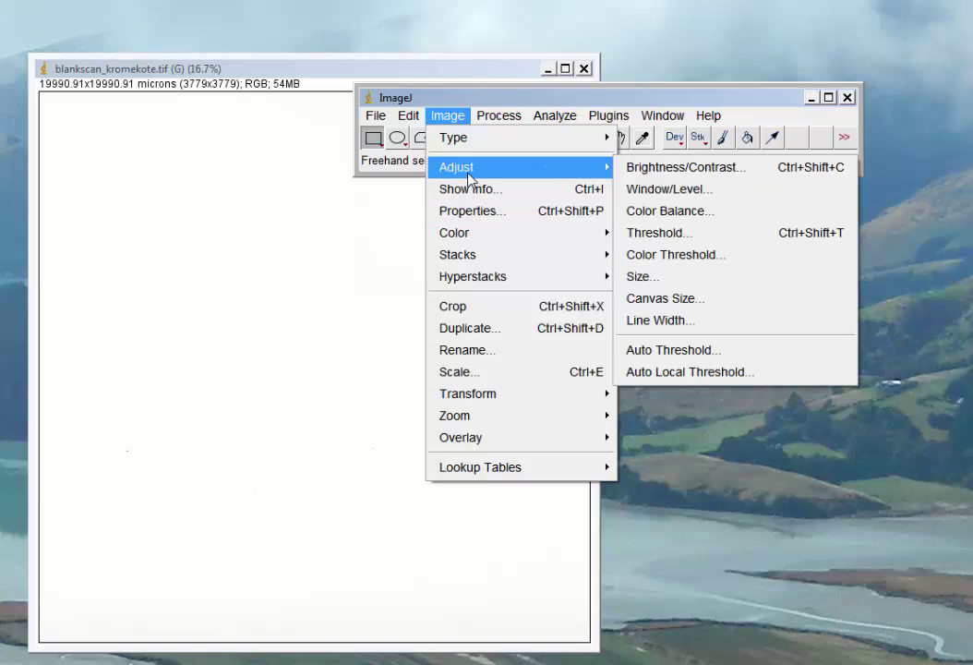
pyautogui.click(668, 237)
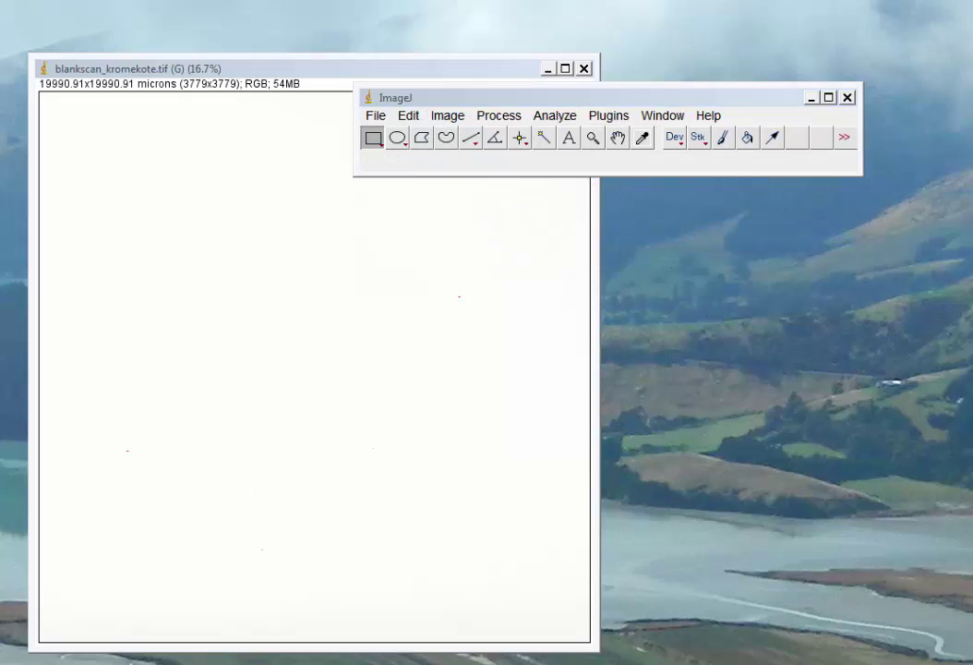
pyautogui.moveTo(611, 349); pyautogui.dragTo(778, 83)
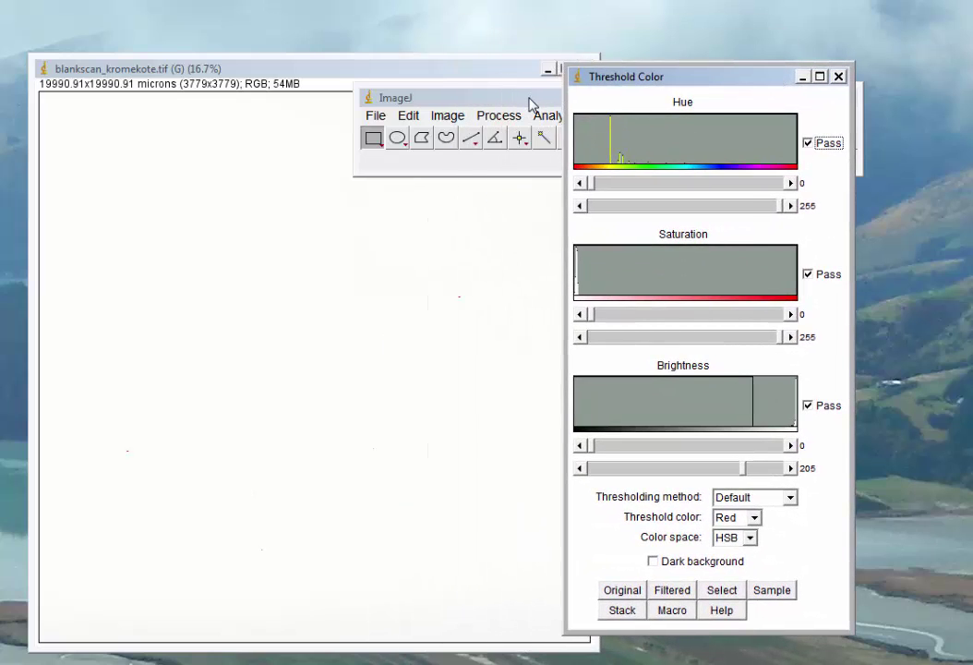
pyautogui.moveTo(493, 99); pyautogui.dragTo(375, 44)
pyautogui.moveTo(270, 109); pyautogui.dragTo(204, 88)
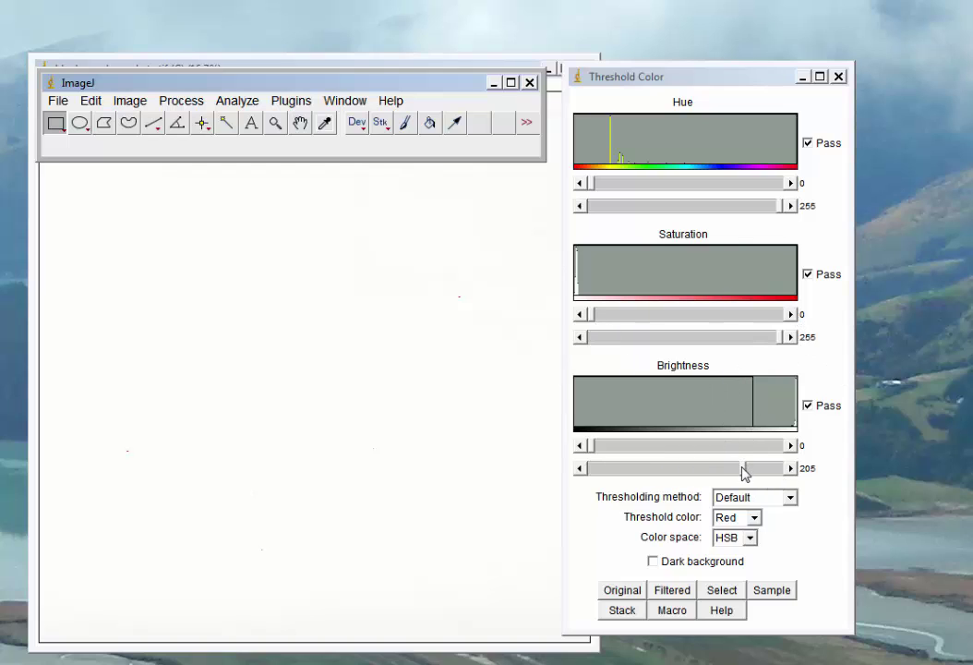
# - Set the color threshold to hue 198–240, minimum saturation 1 and maximum brightness 255
pyautogui.moveTo(746, 468); pyautogui.dragTo(802, 471)
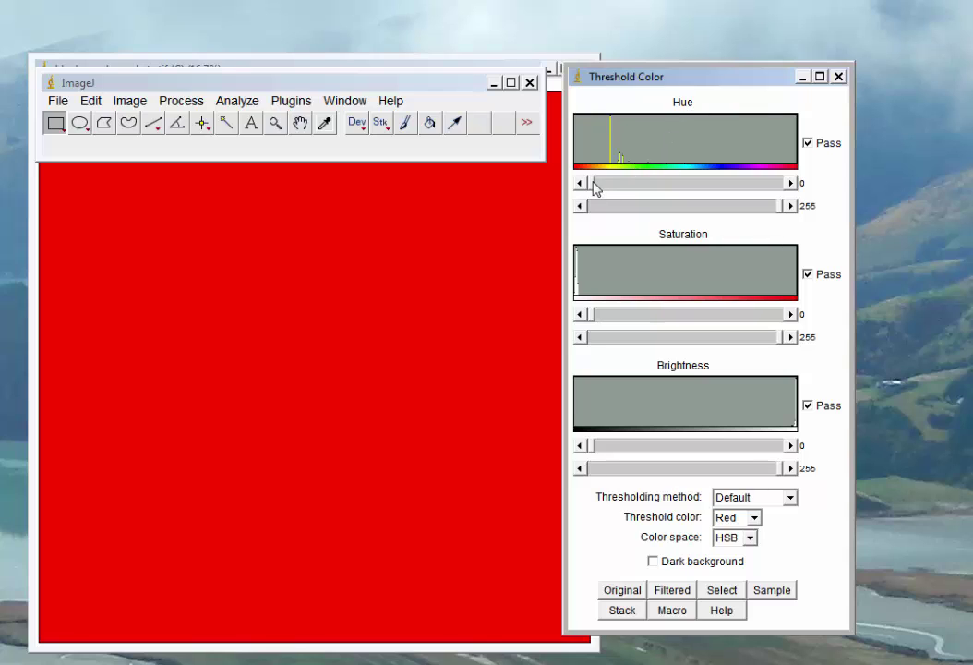
pyautogui.moveTo(596, 186); pyautogui.dragTo(769, 210)
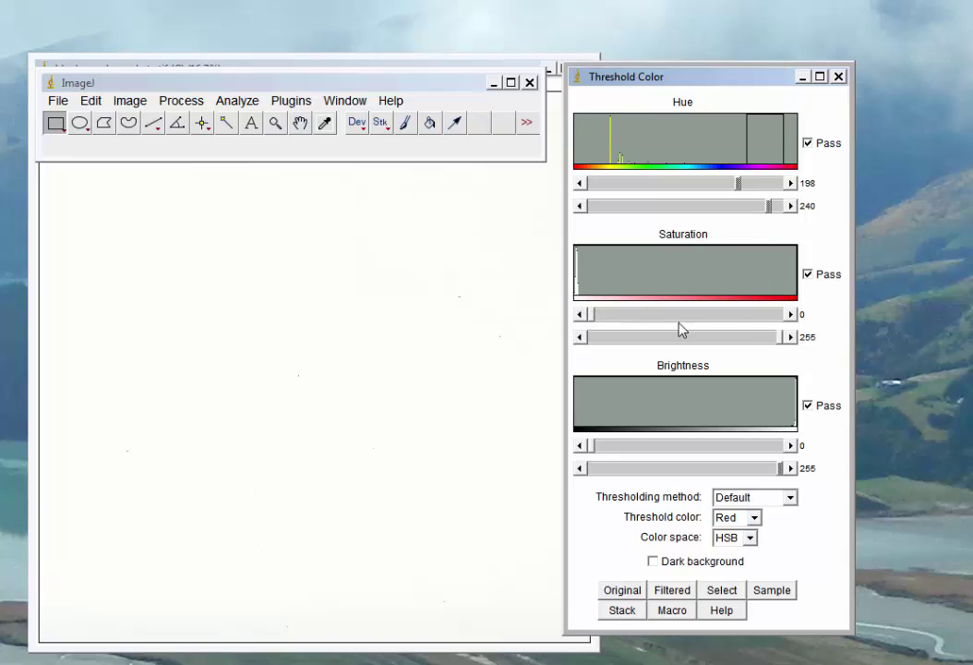
pyautogui.click(791, 315)
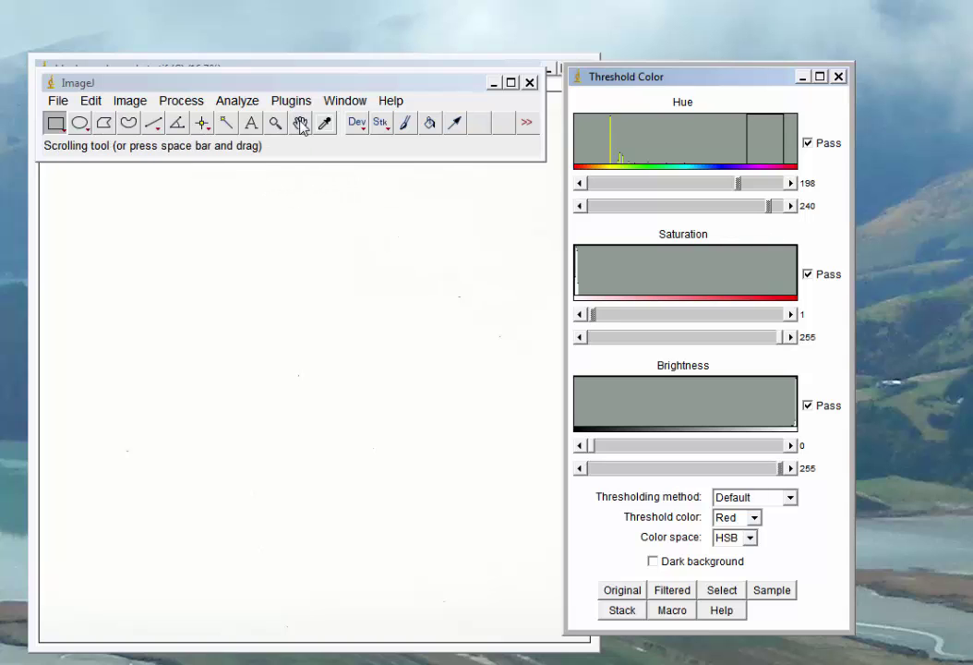
# - Run Analyze Particles with size 0-Infinity, circularity 0.00-1.00, Summarize and Include holes enabled, and Display results disabled
pyautogui.click(235, 101)
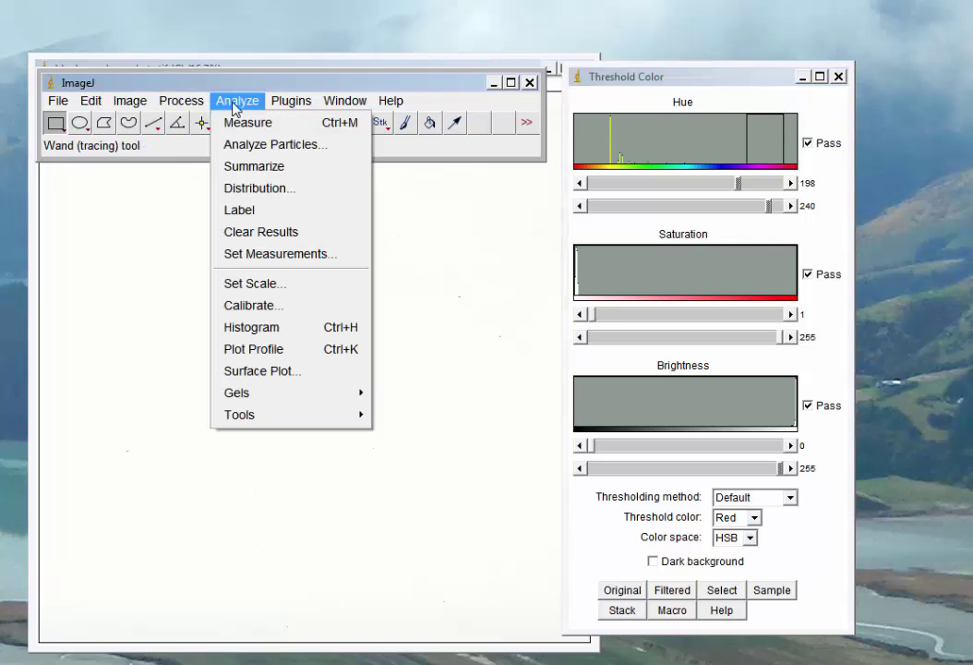
pyautogui.click(257, 146)
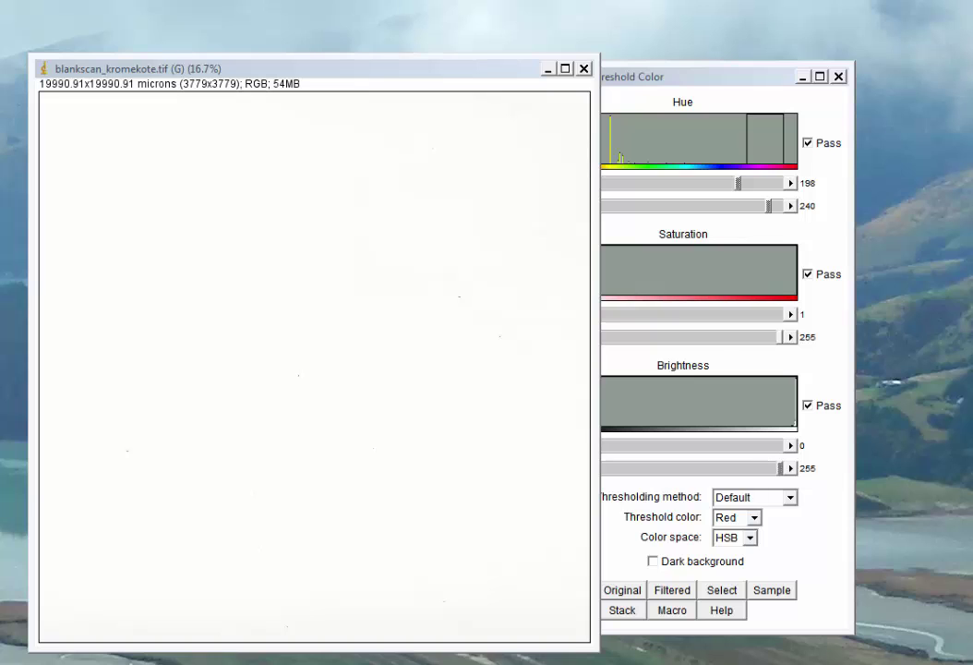
pyautogui.moveTo(424, 343); pyautogui.dragTo(408, 248)
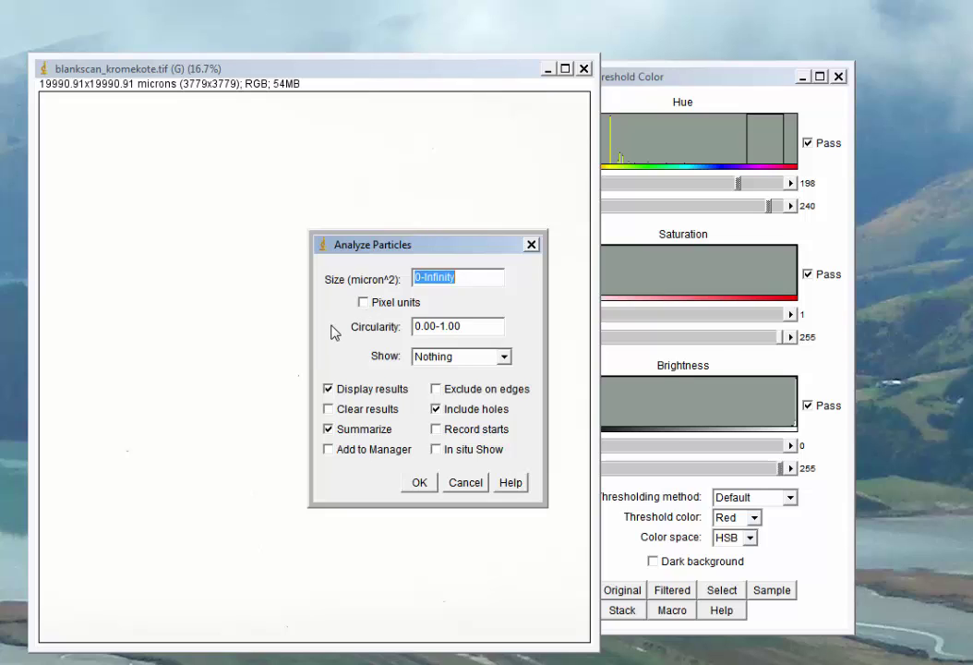
pyautogui.click(328, 390)
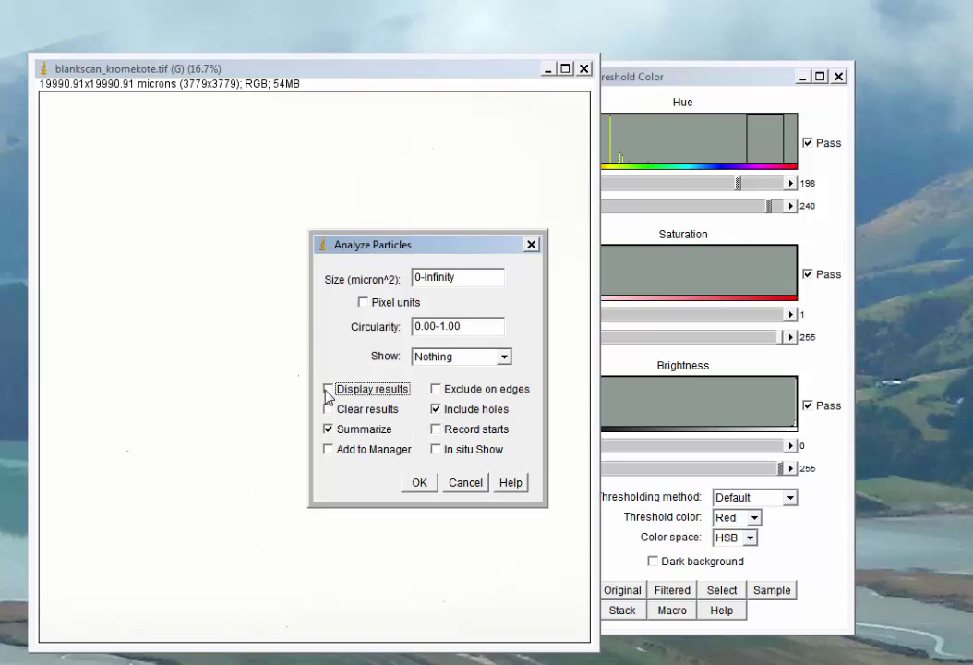
pyautogui.click(420, 484)
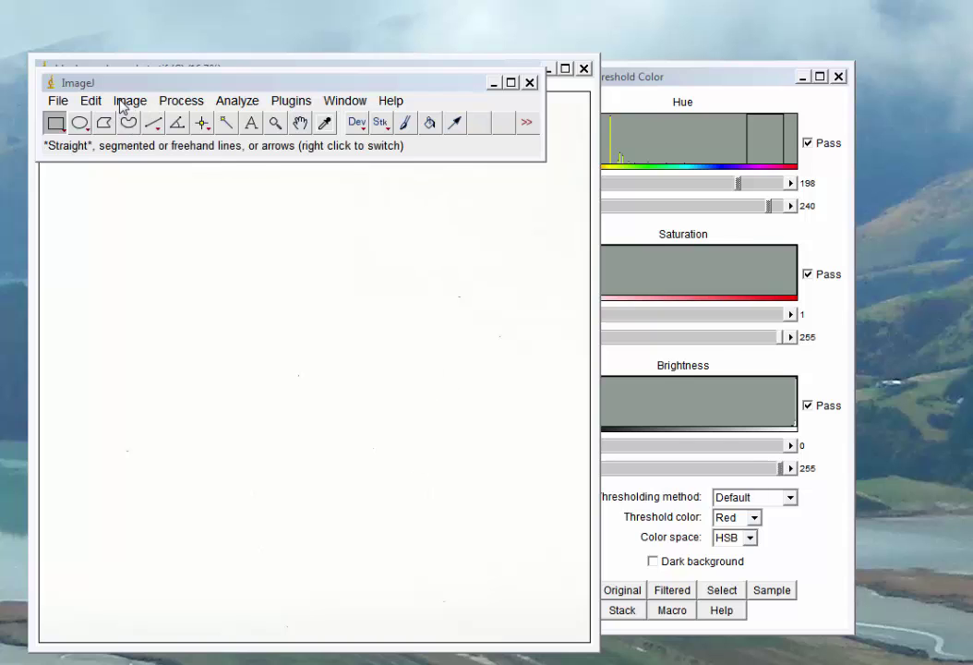
pyautogui.click(232, 103)
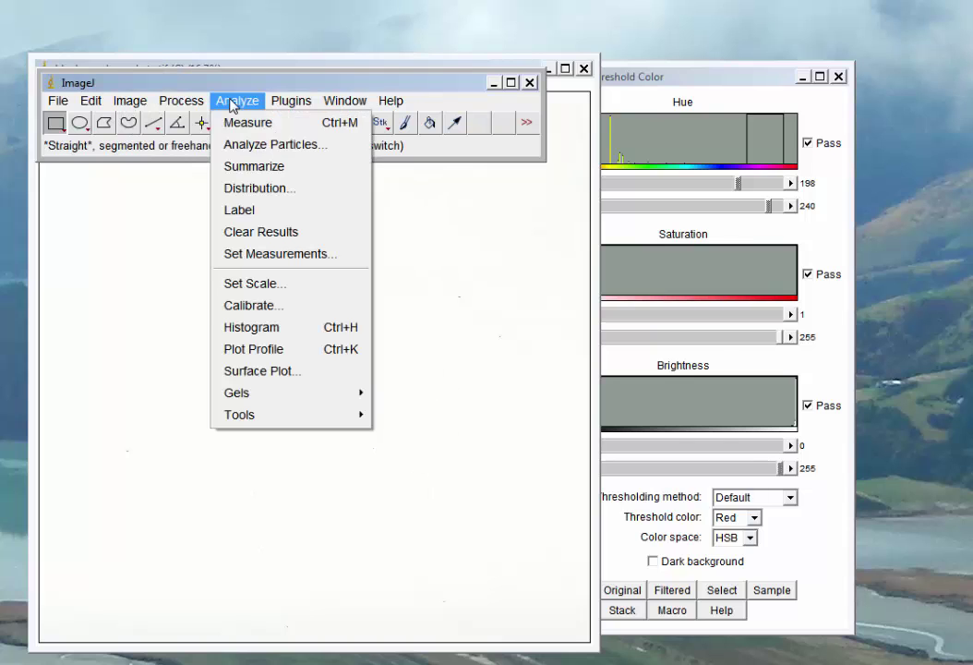
pyautogui.moveTo(291, 100)
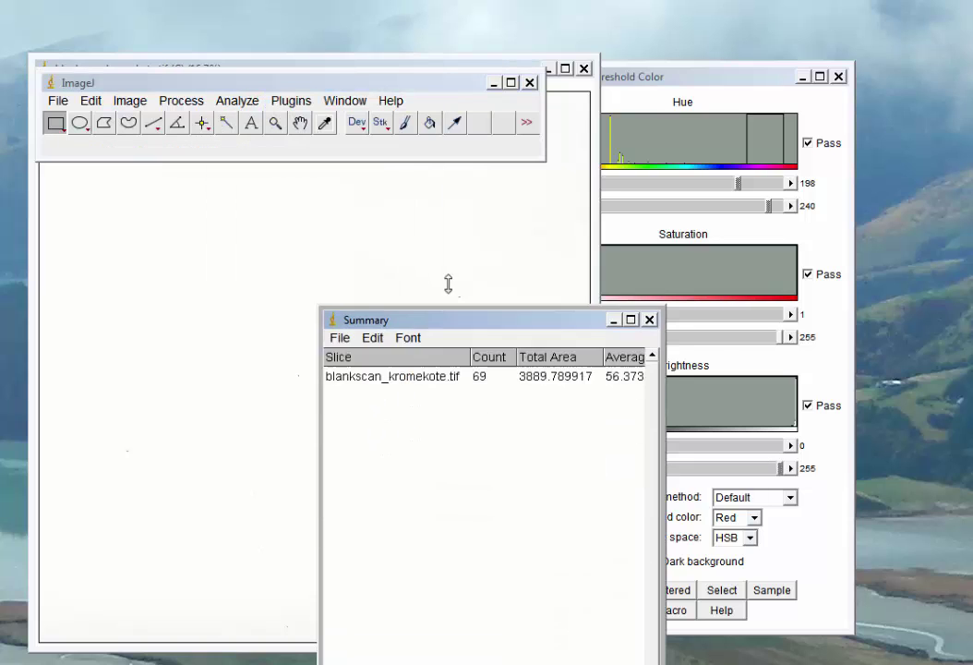
# - Shrink the Summary window, check its result columns, and arrange it and the Threshold Color window so both are fully accessible
pyautogui.moveTo(448, 283); pyautogui.dragTo(466, 267)
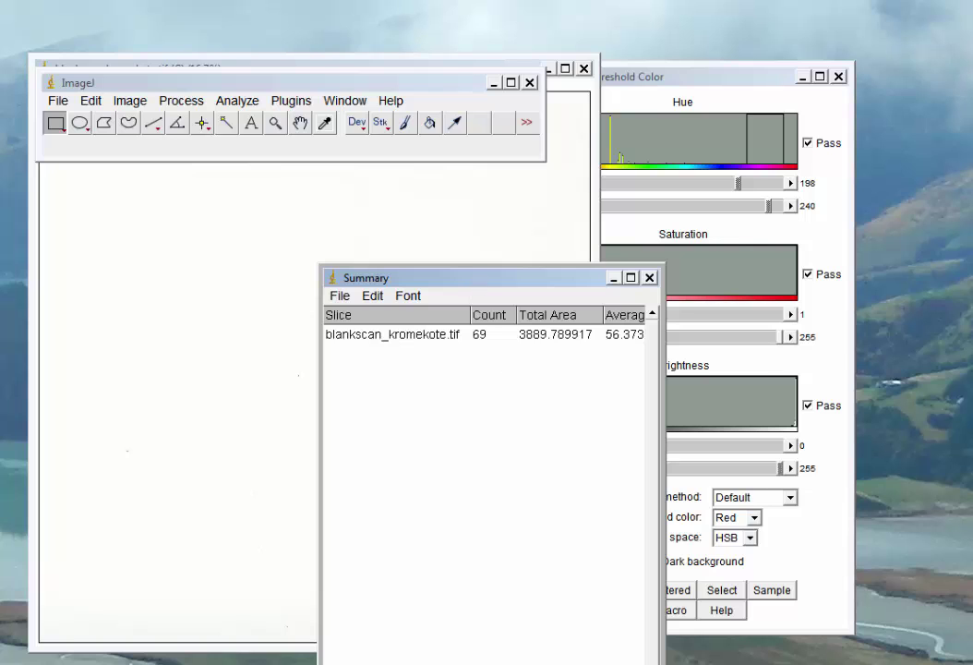
pyautogui.moveTo(647, 661); pyautogui.dragTo(647, 511)
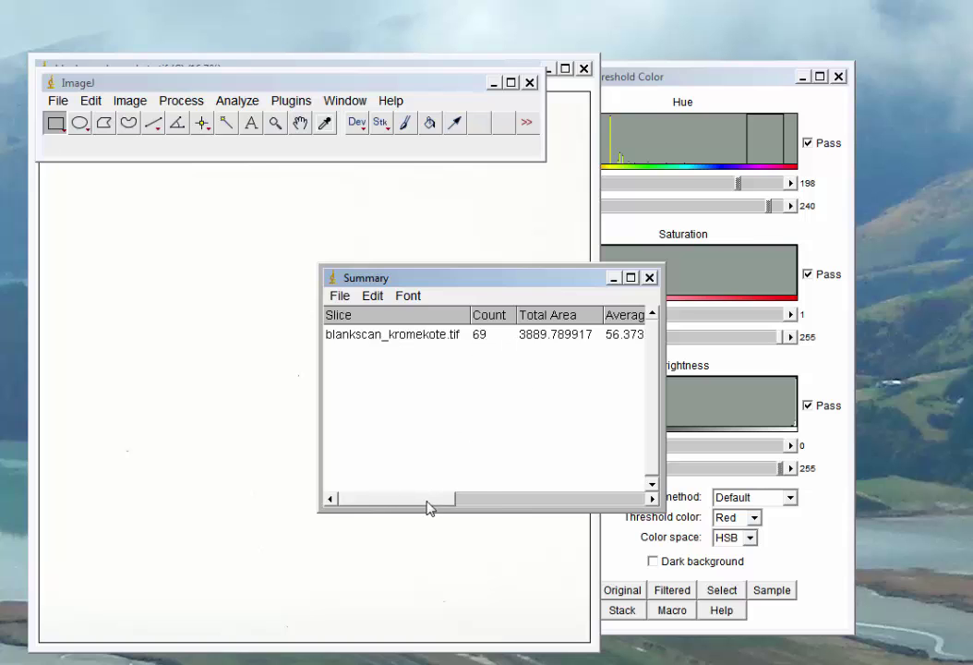
pyautogui.moveTo(431, 506); pyautogui.dragTo(500, 493)
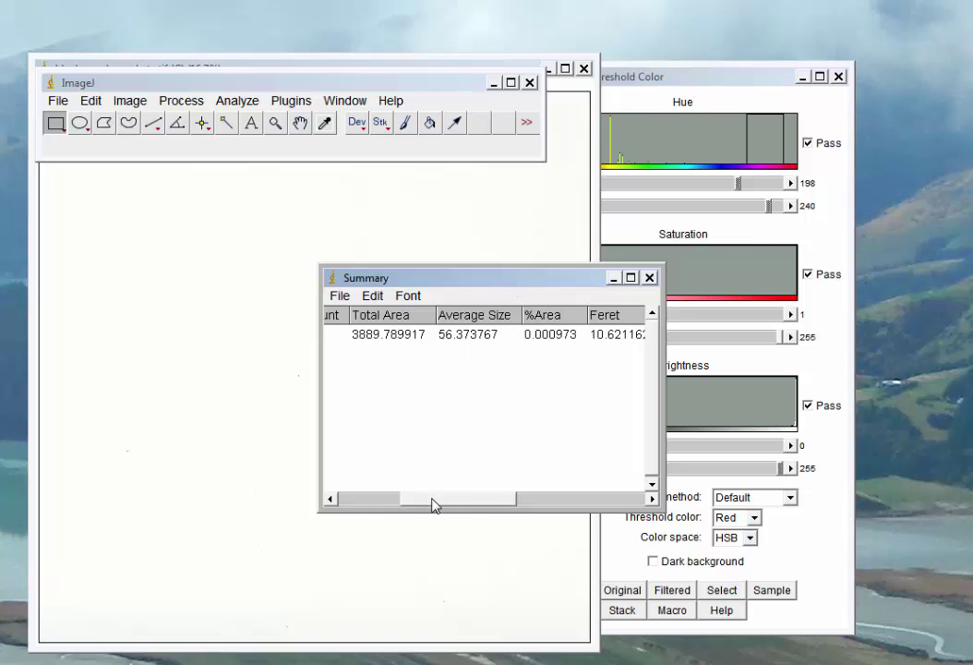
pyautogui.moveTo(434, 504); pyautogui.dragTo(400, 506)
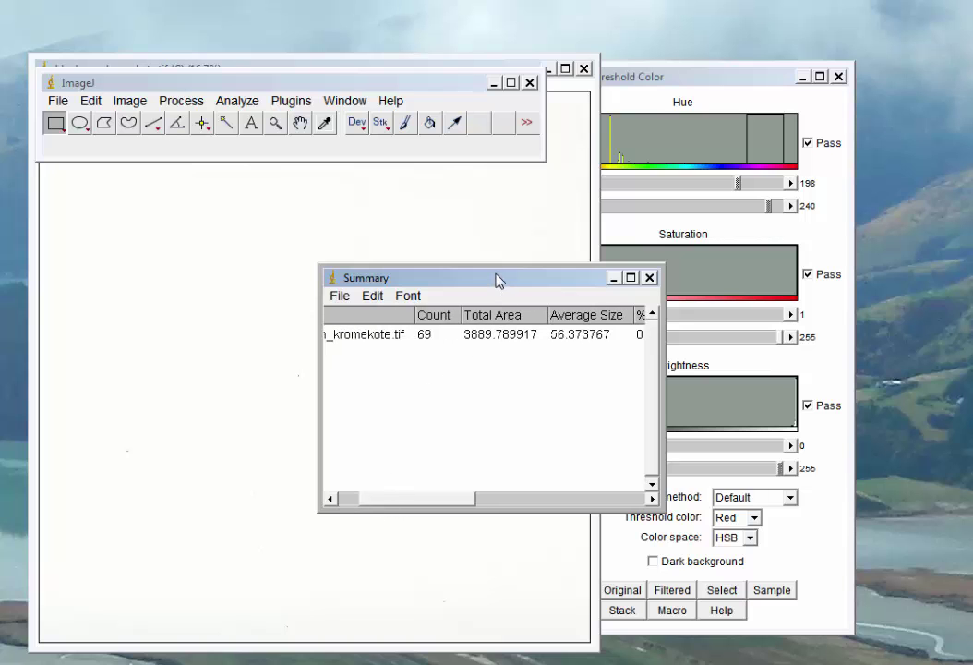
pyautogui.moveTo(496, 280); pyautogui.dragTo(376, 279)
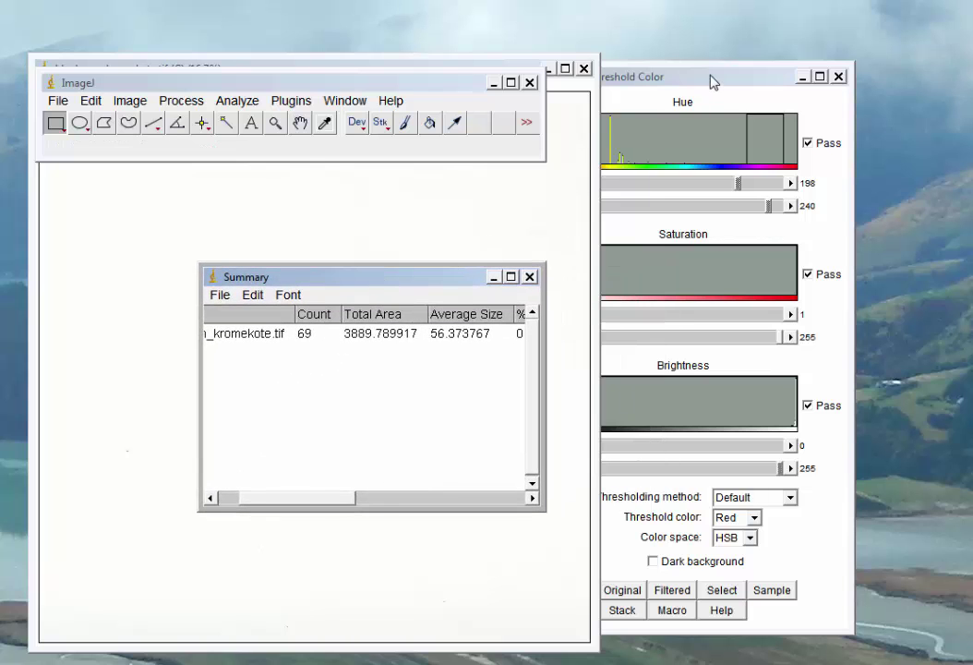
pyautogui.moveTo(714, 83); pyautogui.dragTo(808, 67)
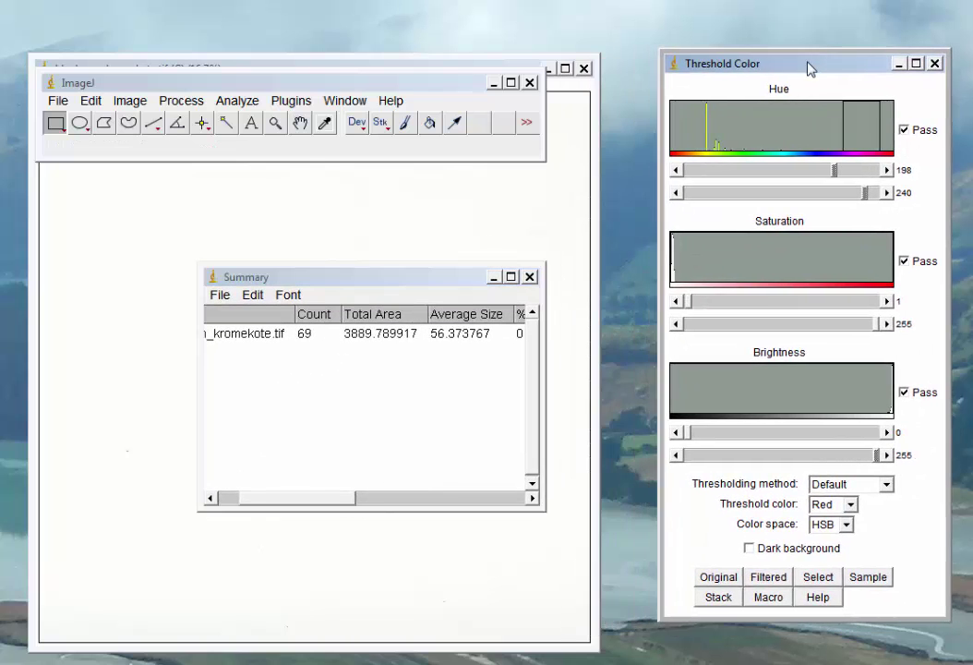
# - Raise the minimum saturation to 2 and rerun Analyze Particles with size 0-Infinity, circularity 0.00-1.00, Summarize and Include holes enabled
pyautogui.click(891, 301)
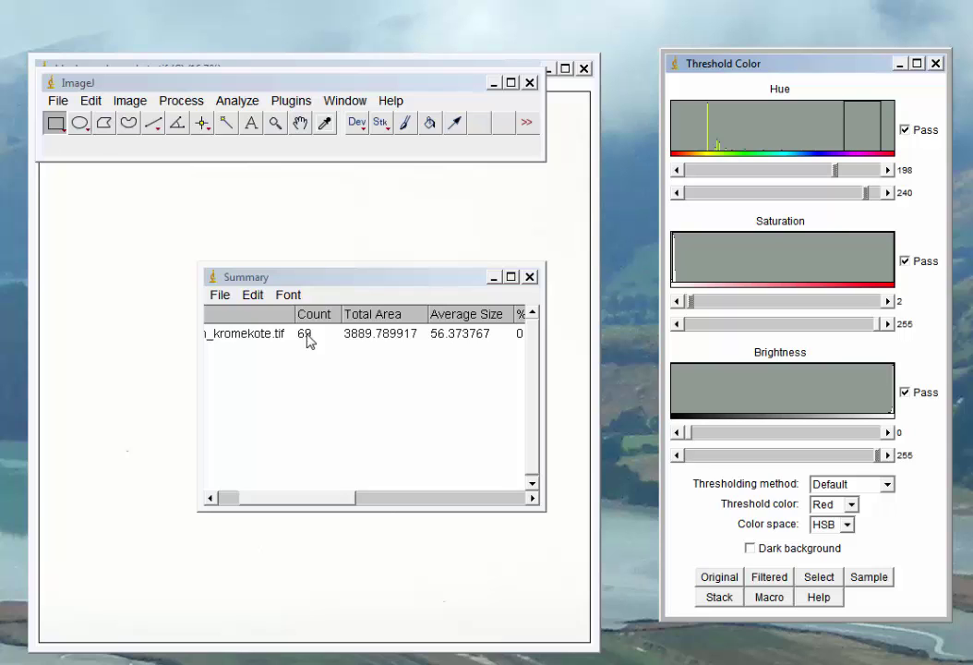
pyautogui.click(127, 103)
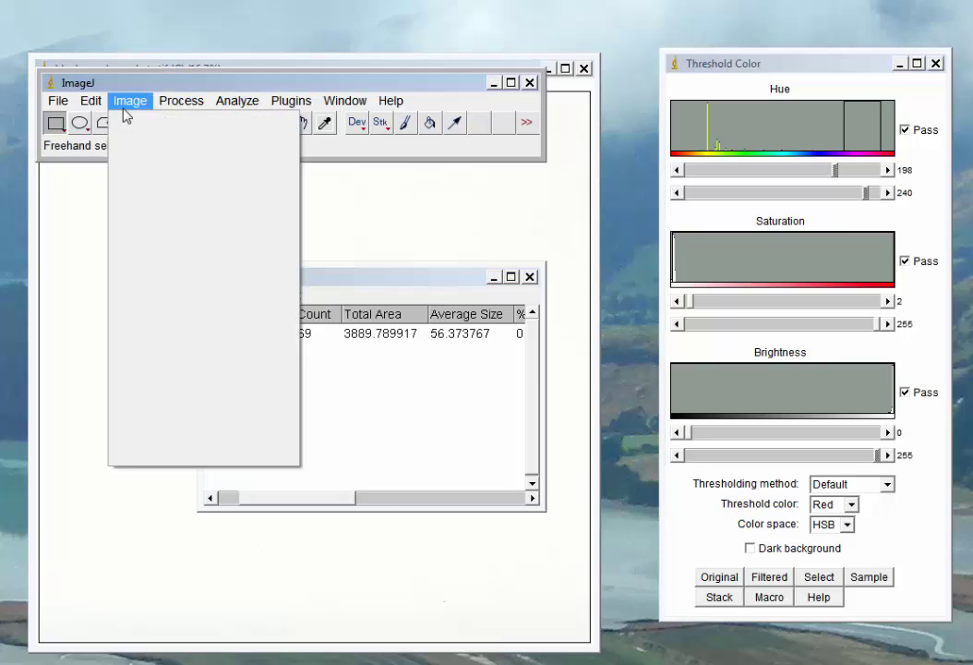
pyautogui.moveTo(236, 102)
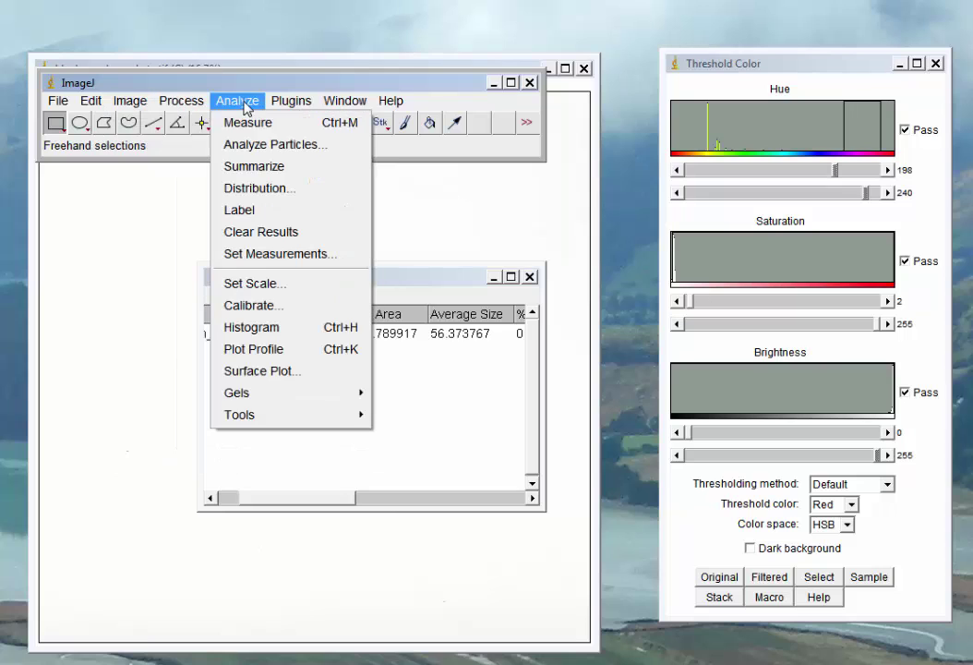
pyautogui.click(248, 145)
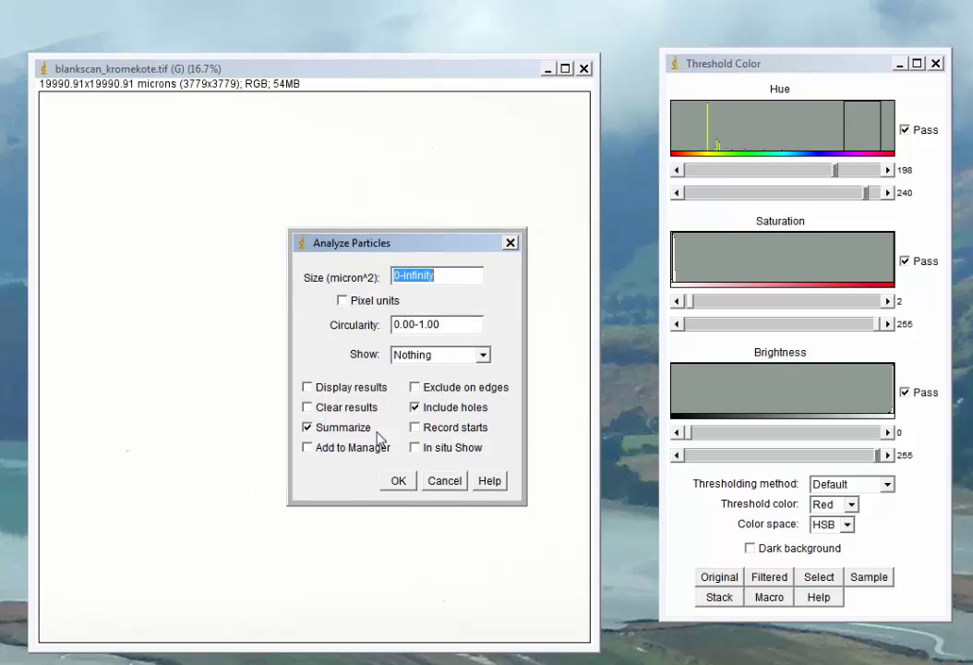
pyautogui.click(398, 482)
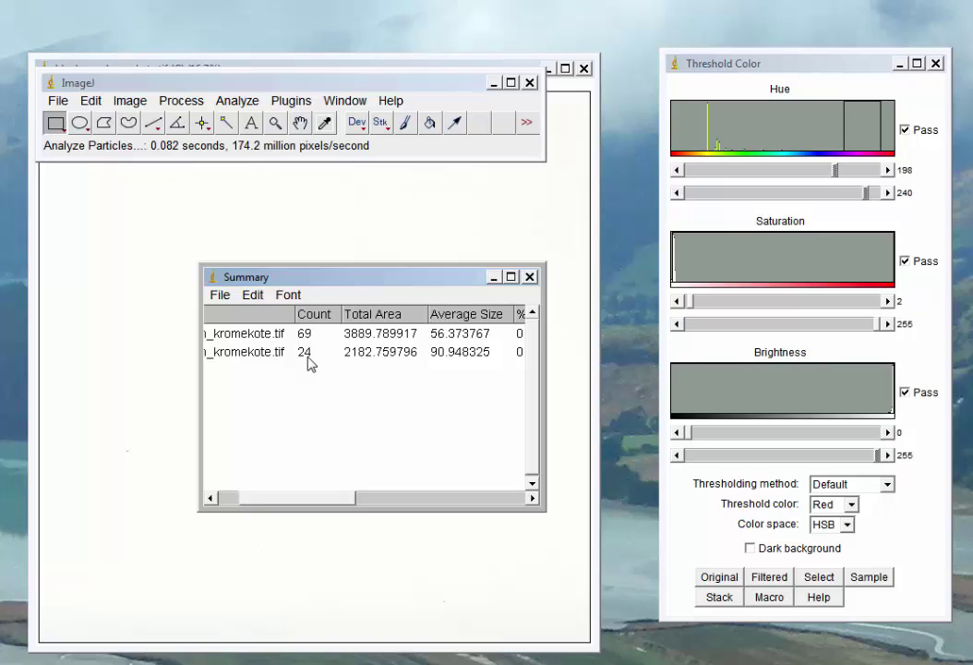
# - Raise the minimum saturation to 3 and rerun Analyze Particles on the blank scan with the same options
pyautogui.click(887, 302)
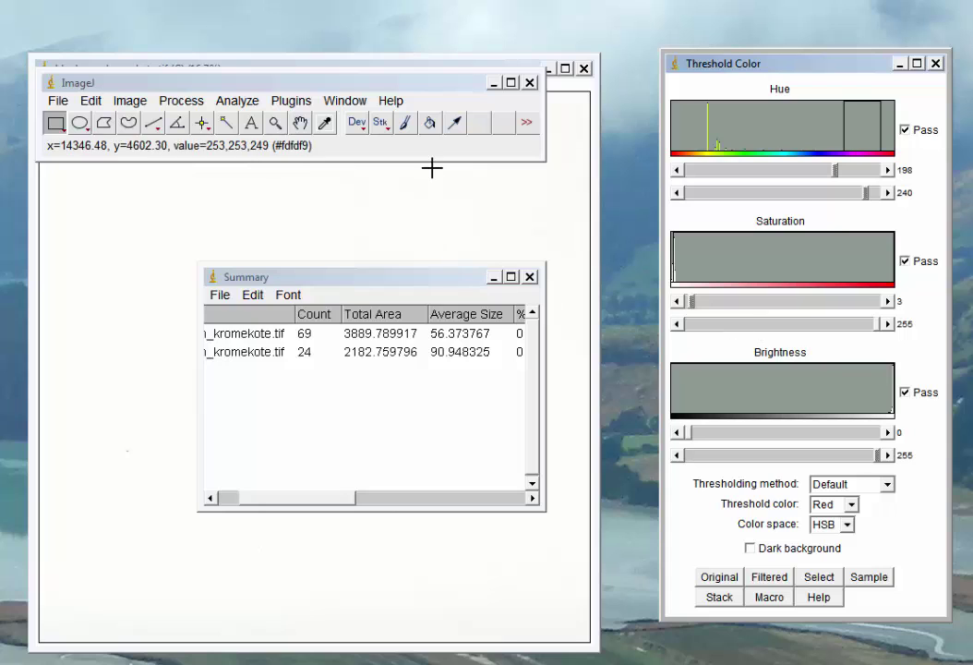
pyautogui.click(234, 100)
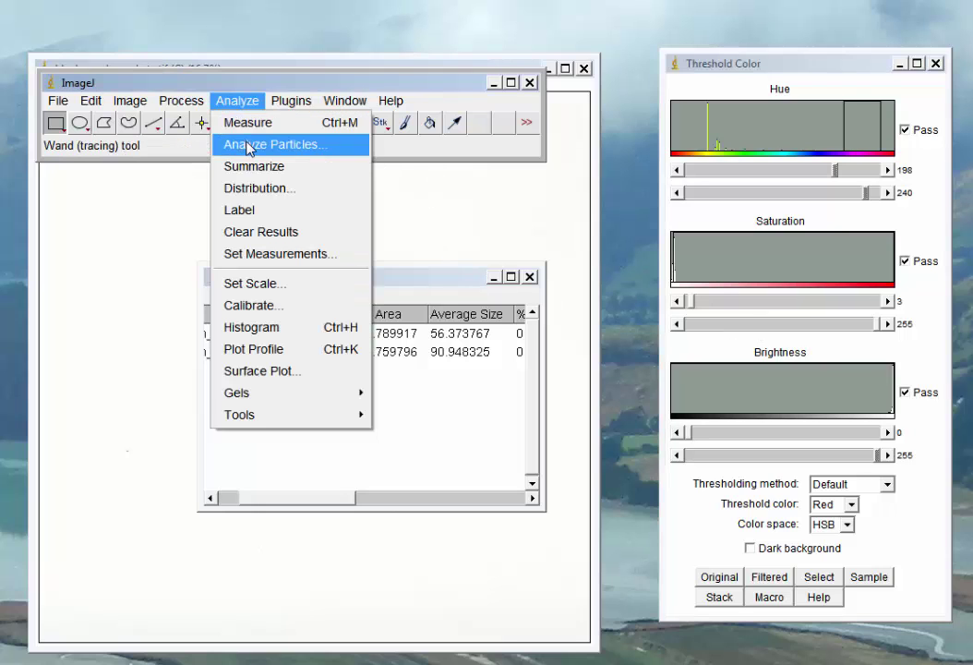
pyautogui.click(249, 145)
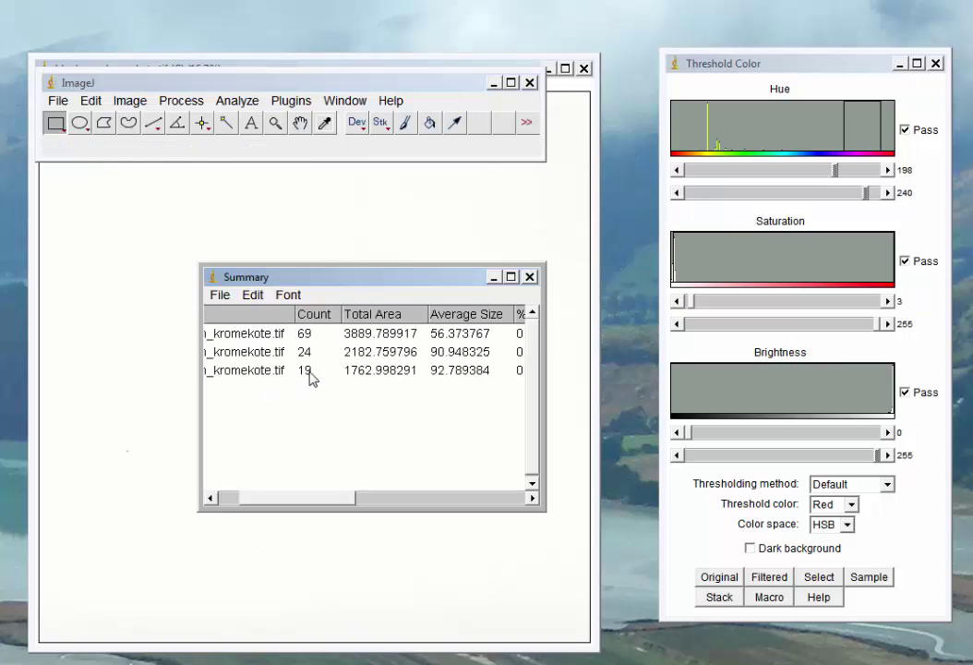
# - Raise the minimum saturation to 4 and rerun Analyze Particles on the blank scan with the same options
pyautogui.click(888, 302)
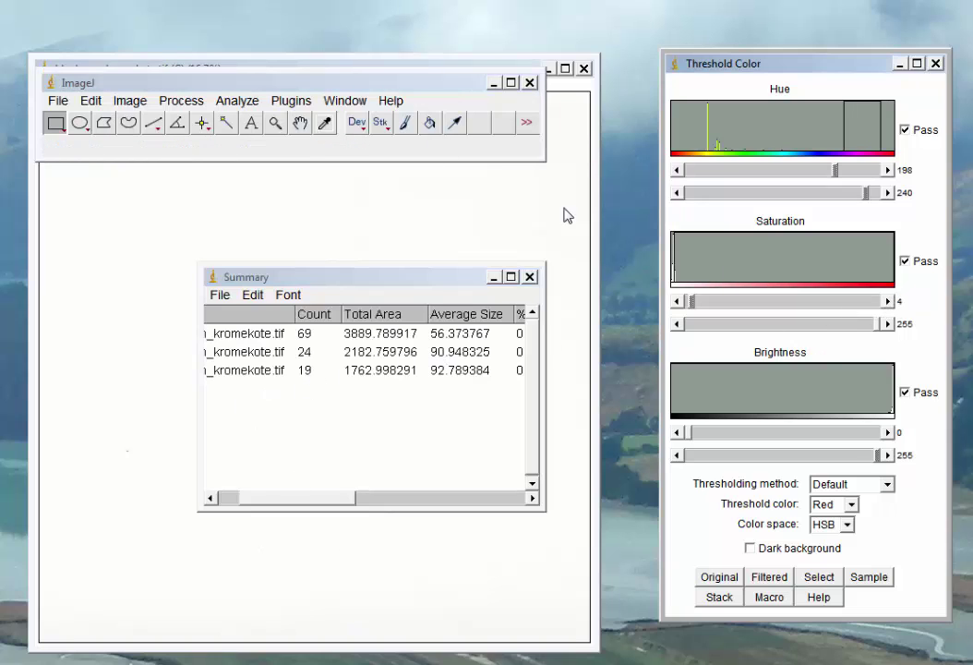
pyautogui.click(244, 102)
pyautogui.click(394, 297)
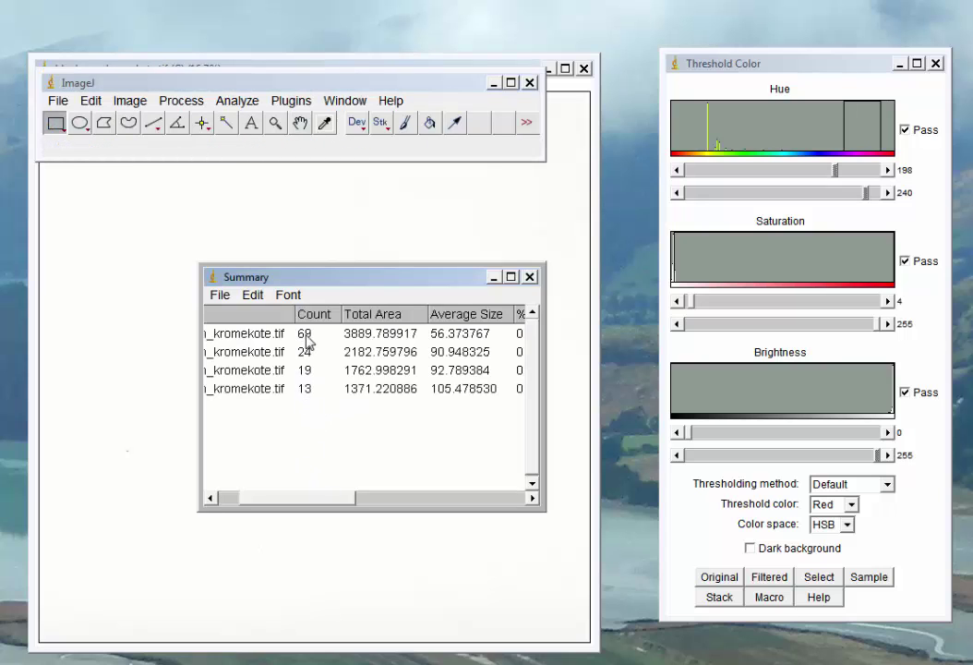
# - Raise the minimum saturation to 5 and rerun Analyze Particles on the blank scan with the same options
pyautogui.click(887, 301)
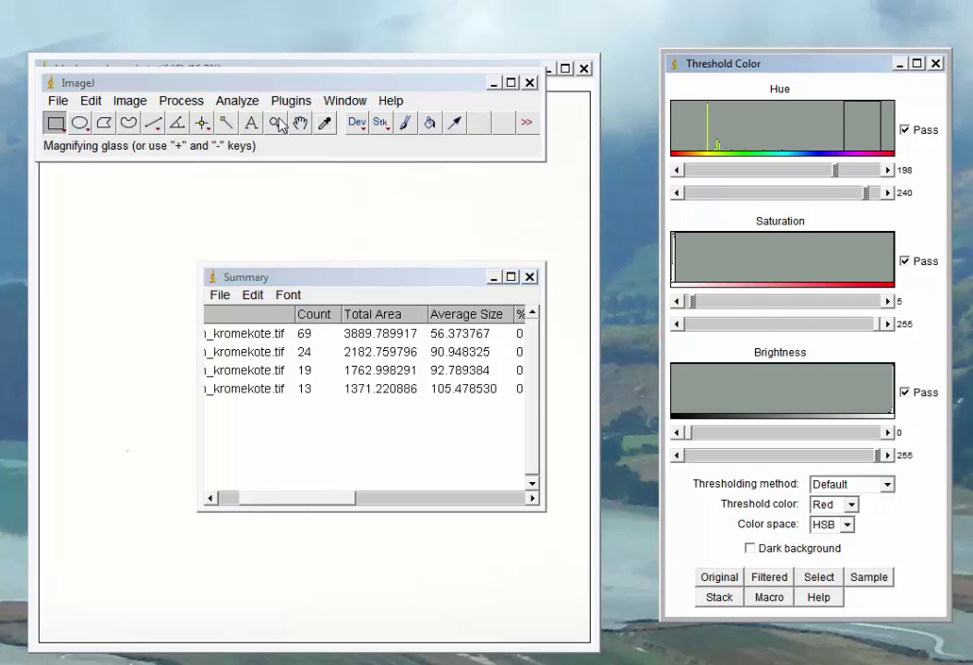
pyautogui.click(237, 101)
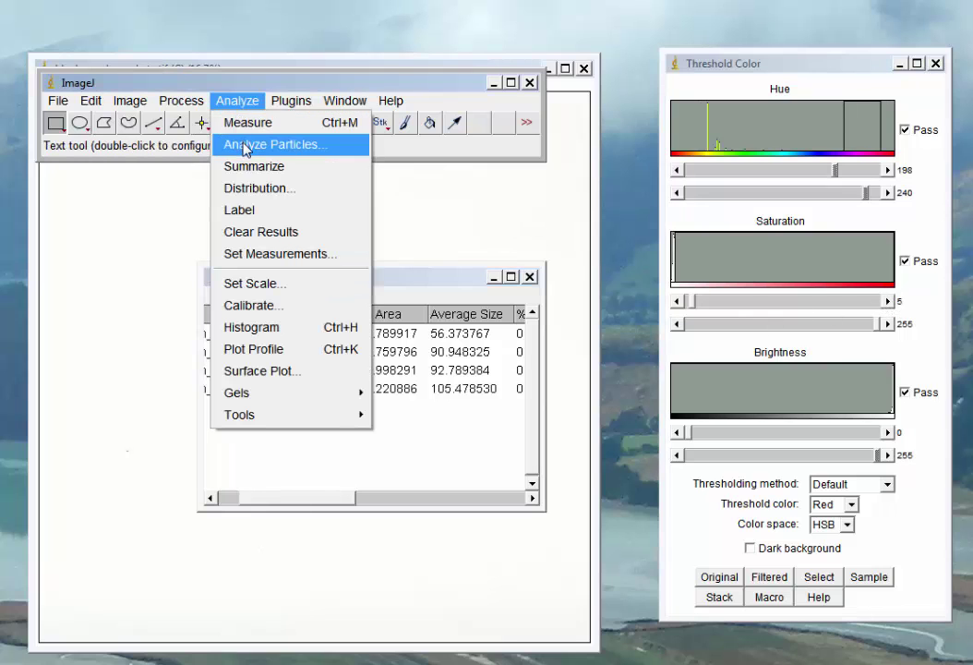
pyautogui.click(249, 145)
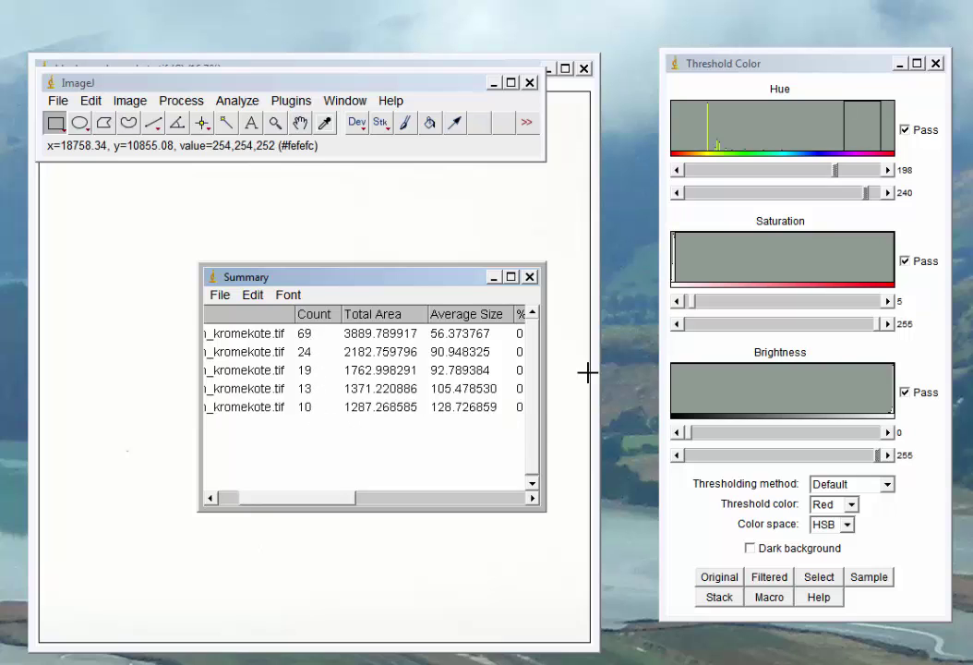
# - Raise the minimum saturation to 6 and rerun Analyze Particles on the blank scan with the same options
pyautogui.click(888, 301)
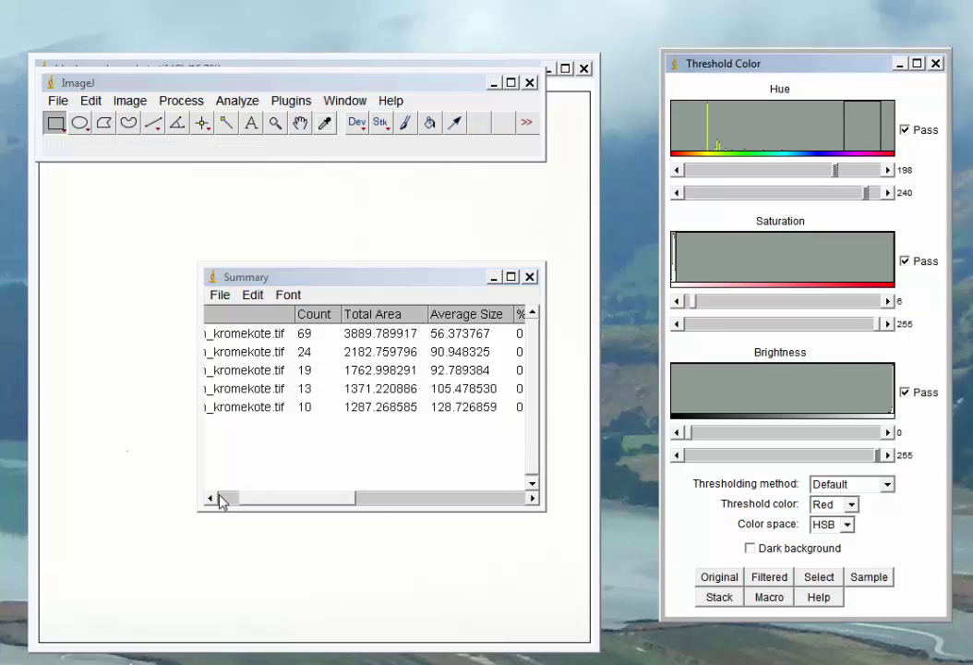
pyautogui.click(238, 101)
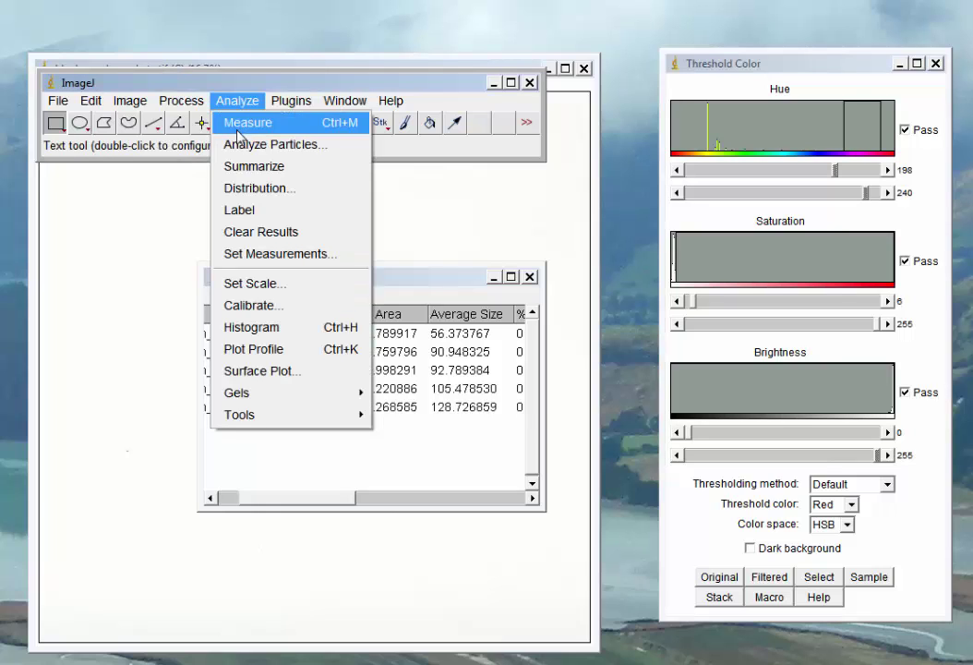
pyautogui.click(246, 145)
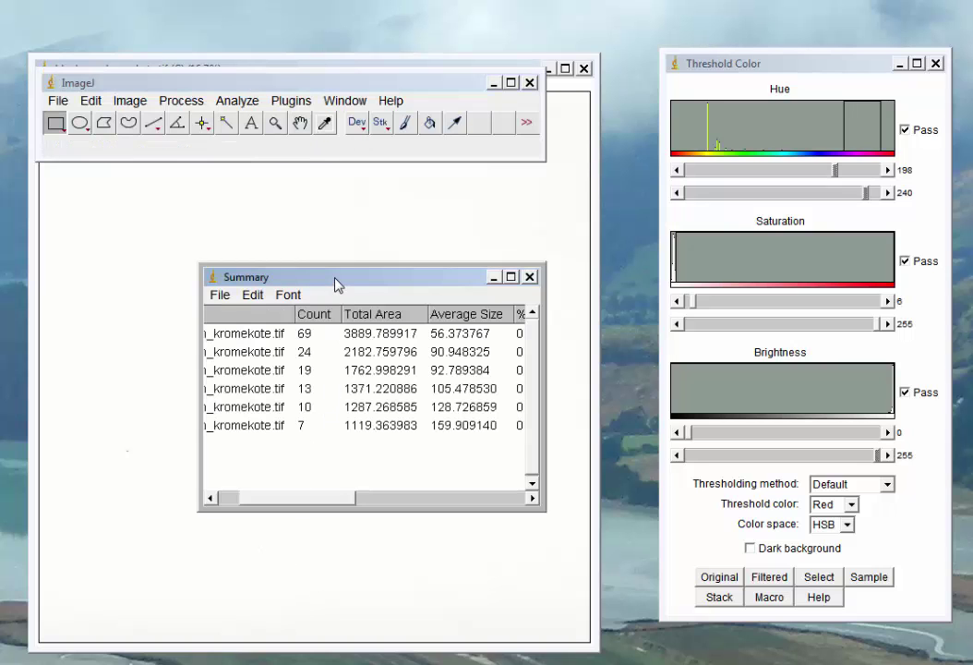
# - Compare the particle counts, total areas and average sizes of all runs in the Summary table with the blank scan
pyautogui.moveTo(334, 279); pyautogui.dragTo(329, 223)
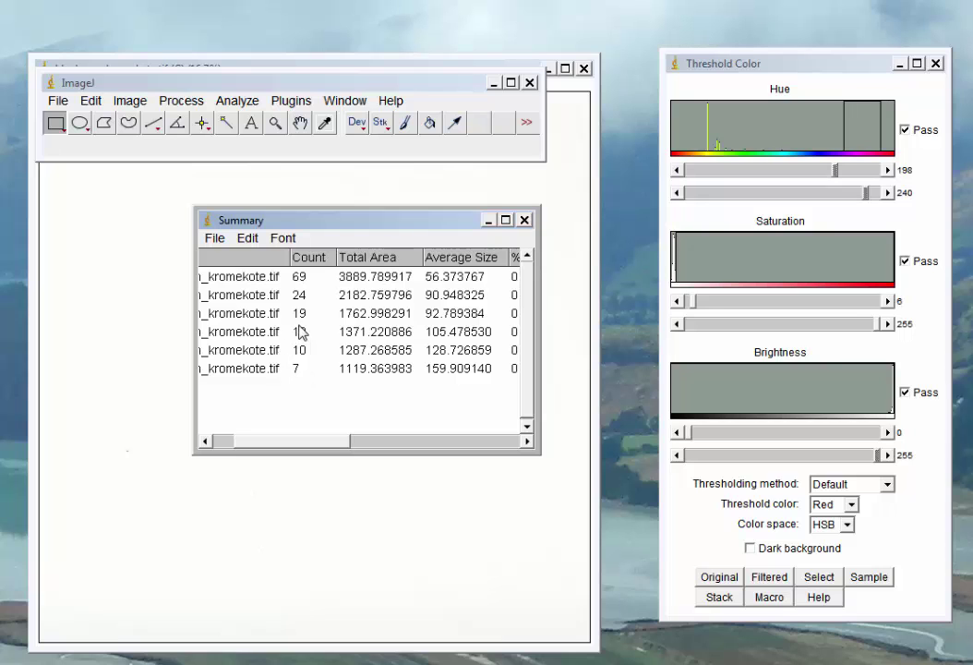
pyautogui.moveTo(333, 445); pyautogui.dragTo(267, 451)
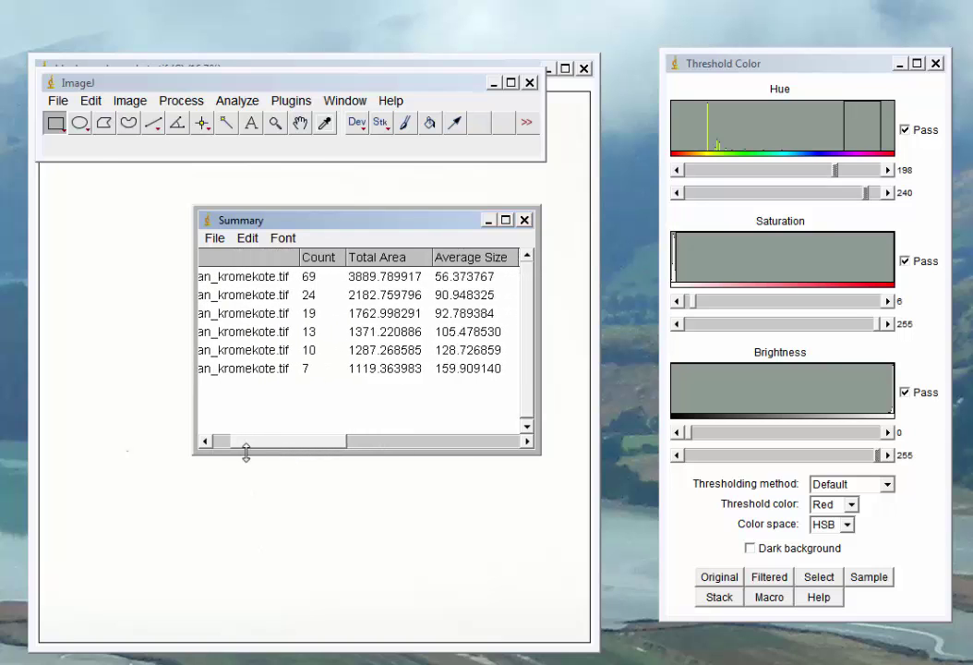
pyautogui.click(168, 498)
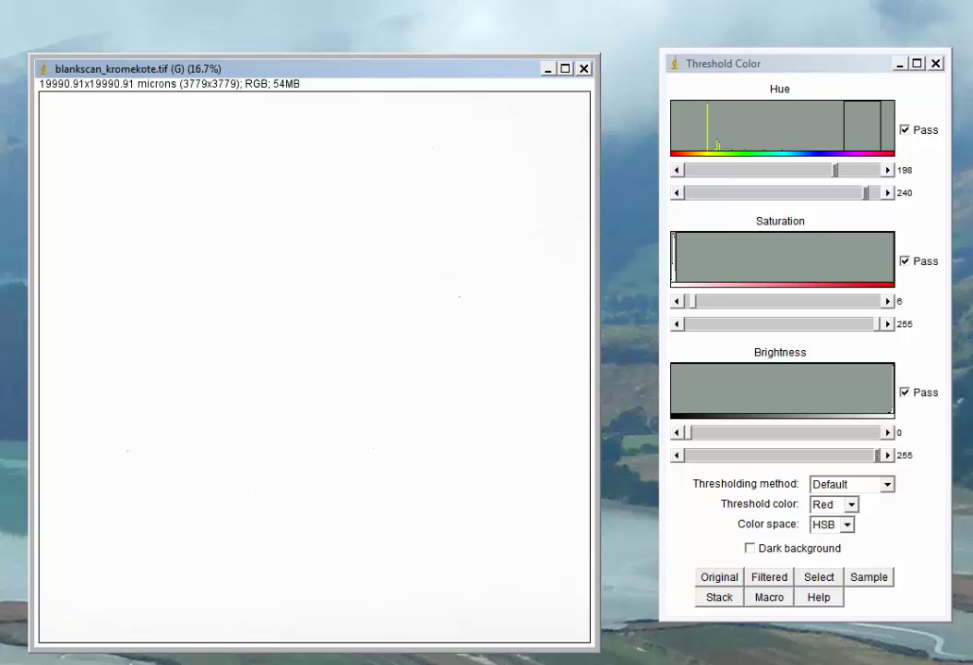
pyautogui.click(738, 267)
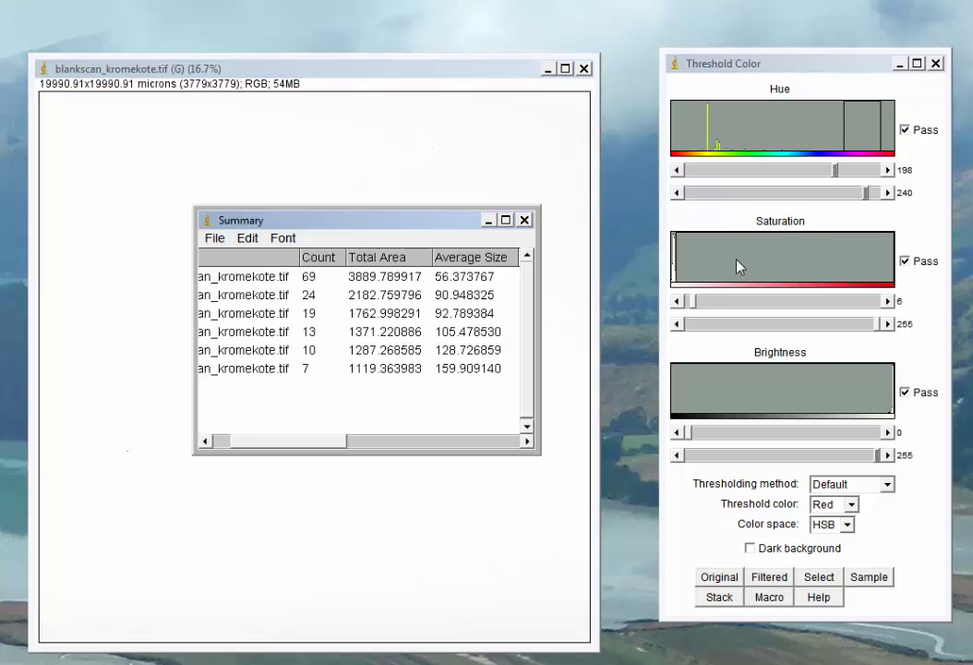